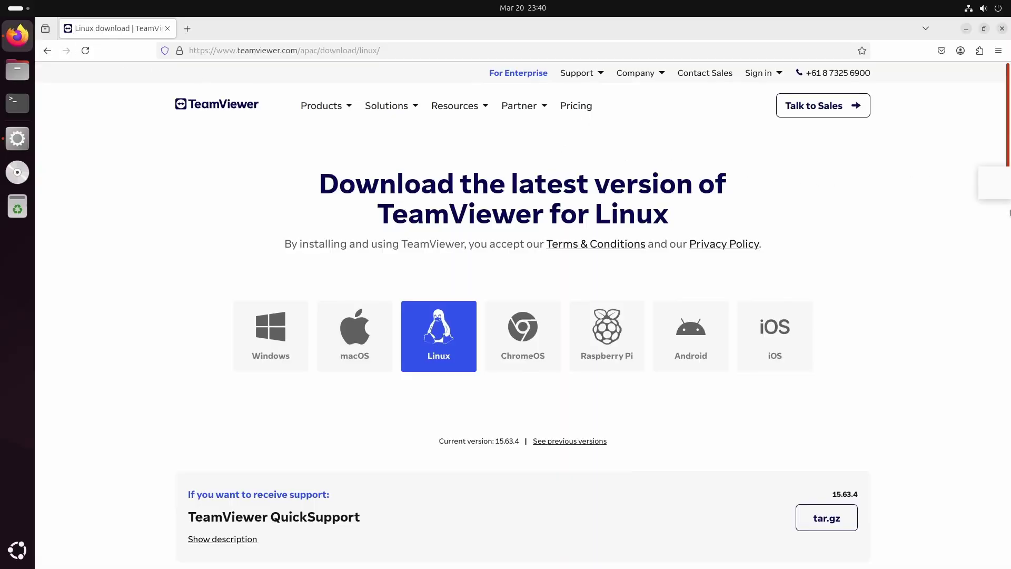
Download teamviewer_15.63.4_amd64.deb, the Ubuntu/Debian x86-64bit full client, from TeamViewer's Linux page
{"action": "scroll", "coordinate": [1007, 204], "scroll_direction": "down", "scroll_amount": 5}
{"action": "scroll", "coordinate": [1007, 204], "scroll_direction": "down", "scroll_amount": 2}
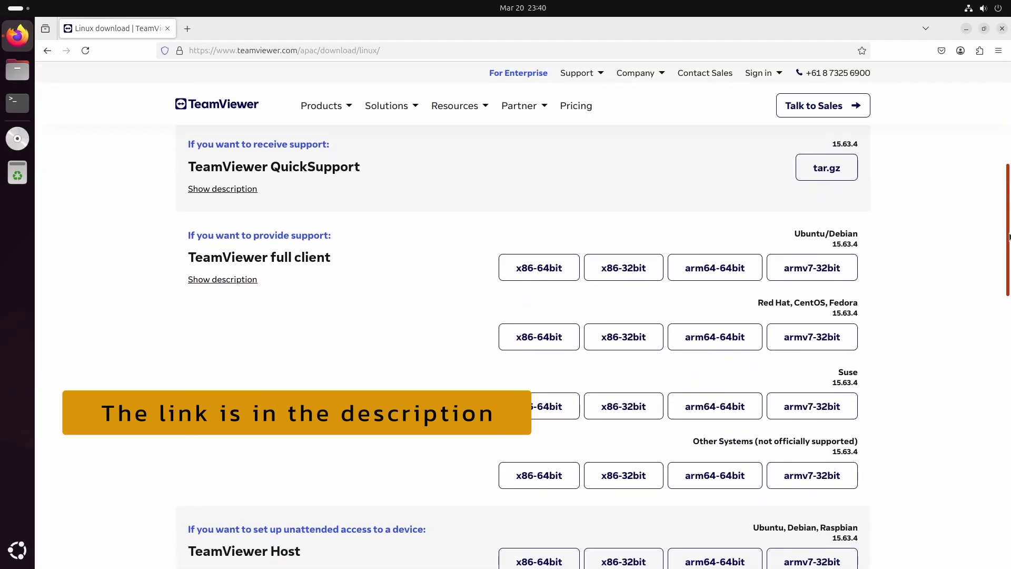
{"action": "left_click", "coordinate": [535, 276]}
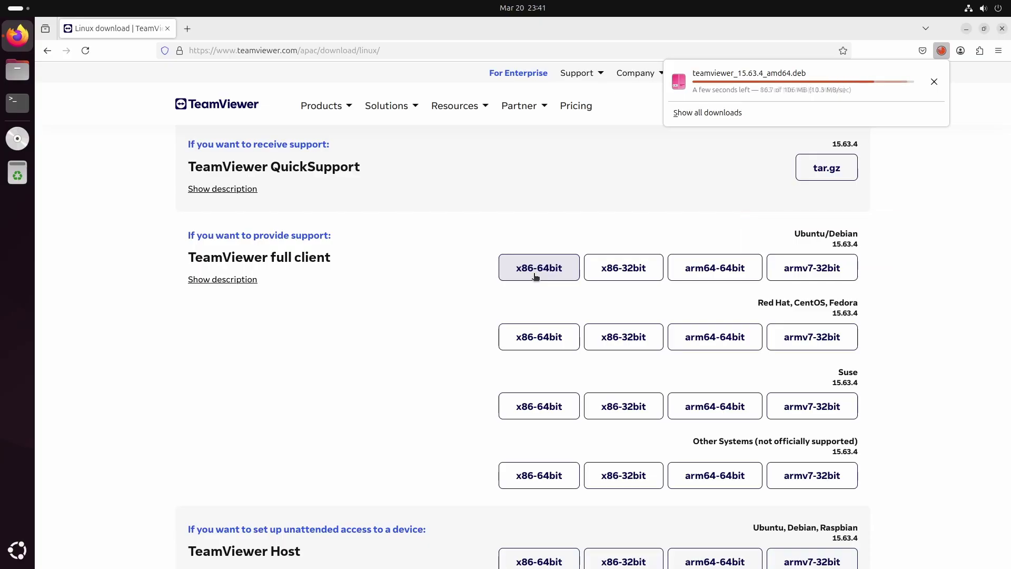
Close Firefox and install gdebi-core in a maximised terminal with sudo apt install gdebi-core
{"action": "left_click", "coordinate": [1003, 28]}
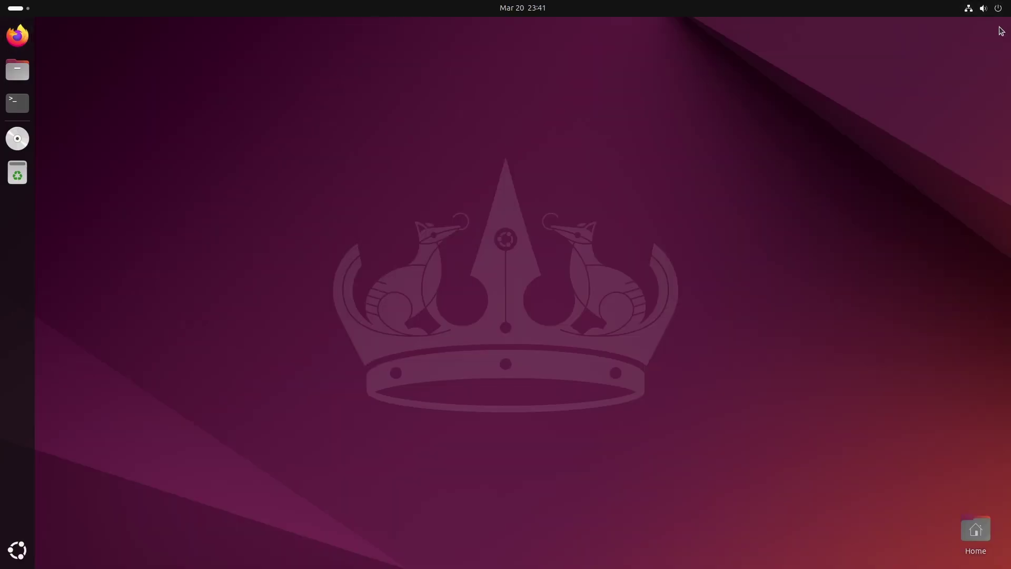
{"action": "key", "text": "ctrl+alt+t"}
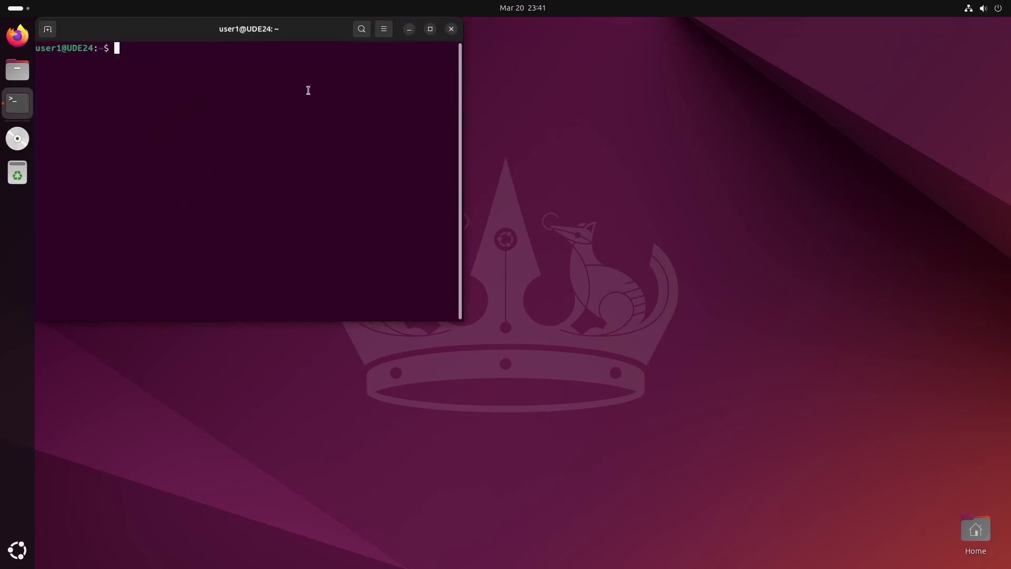
{"action": "left_click", "coordinate": [428, 29]}
{"action": "key", "text": "Return"}
{"action": "key", "text": "Return"}
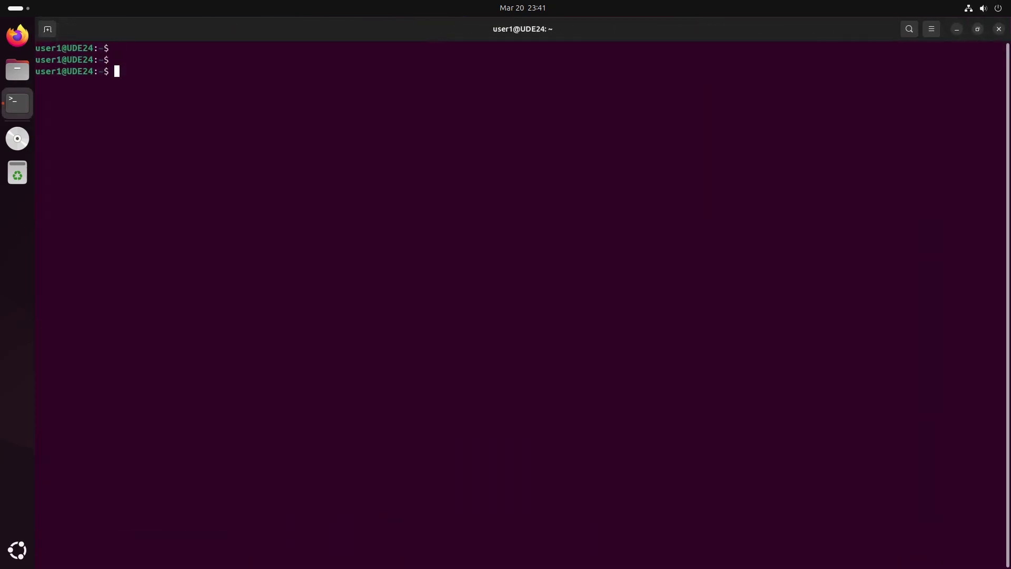
{"action": "type", "text": "sudo apt install gdebi-core"}
{"action": "key", "text": "Return"}
{"action": "key", "text": "Return"}
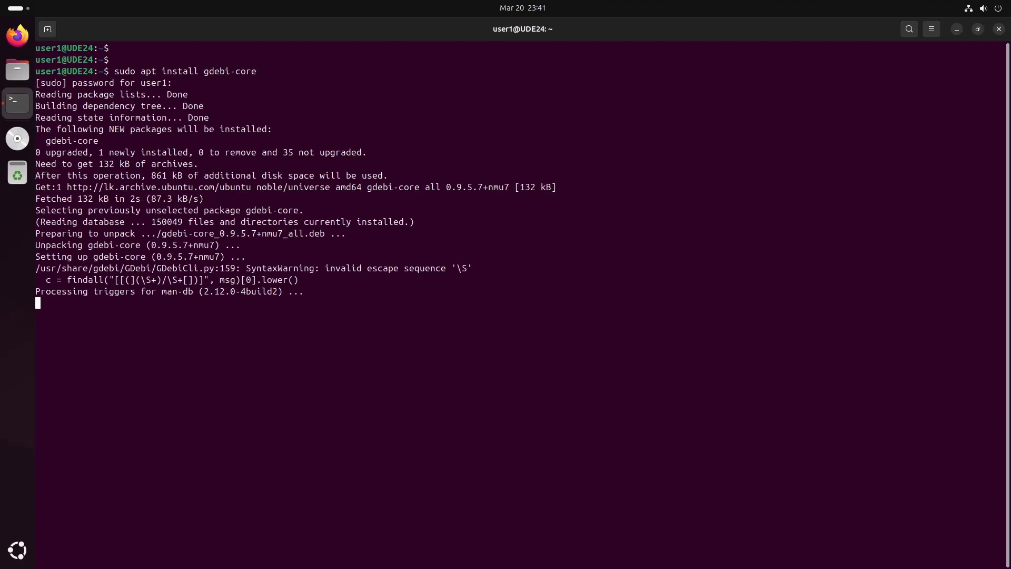
{"action": "key", "text": "Return"}
Change into the Downloads folder and list its contents with ls -l
{"action": "type", "text": "cd Dow"}
{"action": "key", "text": "Tab"}
{"action": "key", "text": "Return"}
{"action": "key", "text": "Return"}
{"action": "type", "text": "ls -l"}
{"action": "key", "text": "Return"}
{"action": "key", "text": "Return"}
Install the downloaded TeamViewer .deb with sudo gdebi, confirming with y
{"action": "type", "text": "sudo gde"}
{"action": "key", "text": "Tab"}
{"action": "type", "text": "te"}
{"action": "key", "text": "Tab"}
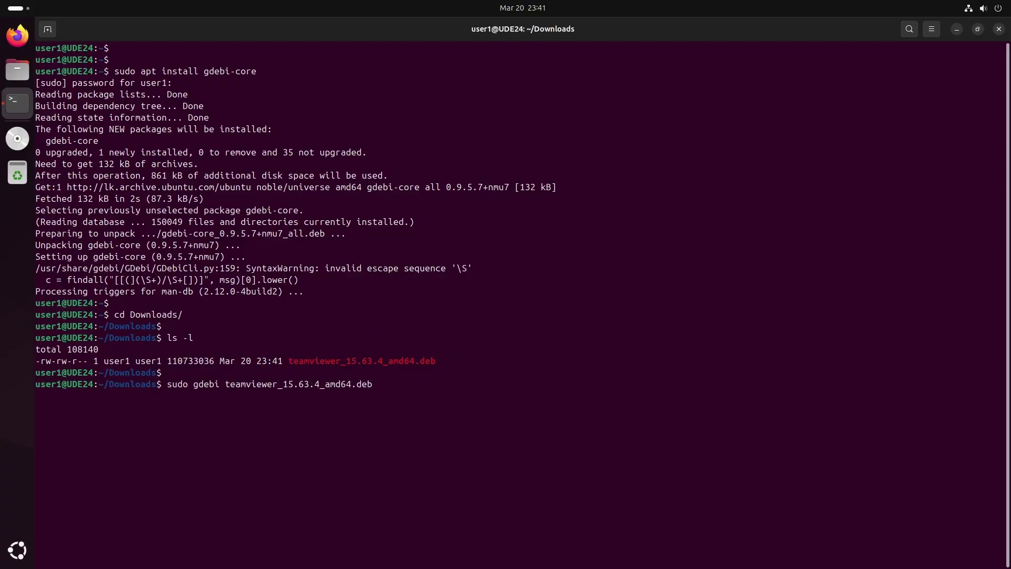
{"action": "key", "text": "Return"}
{"action": "type", "text": "y"}
{"action": "key", "text": "Return"}
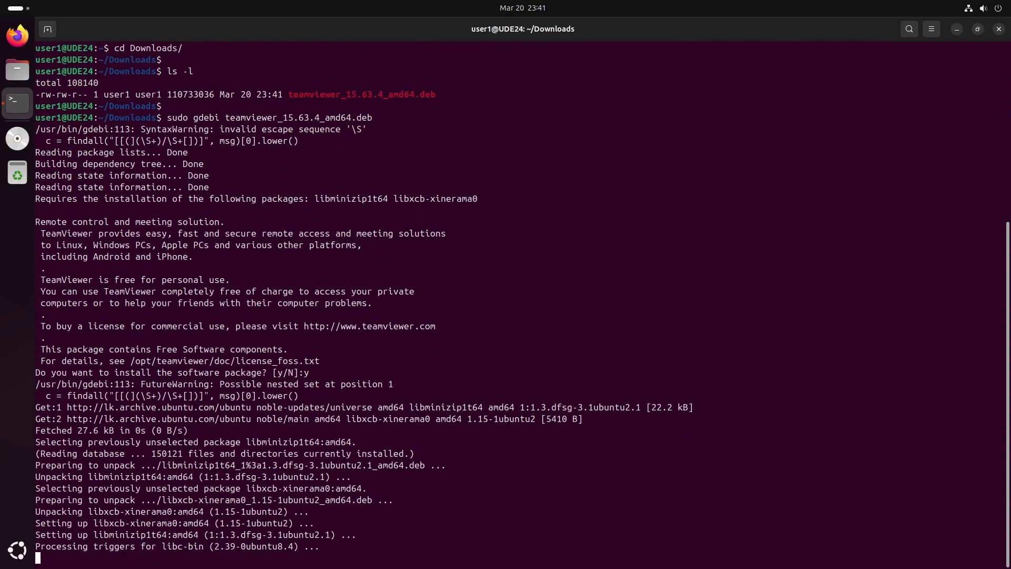
{"action": "key", "text": "Return"}
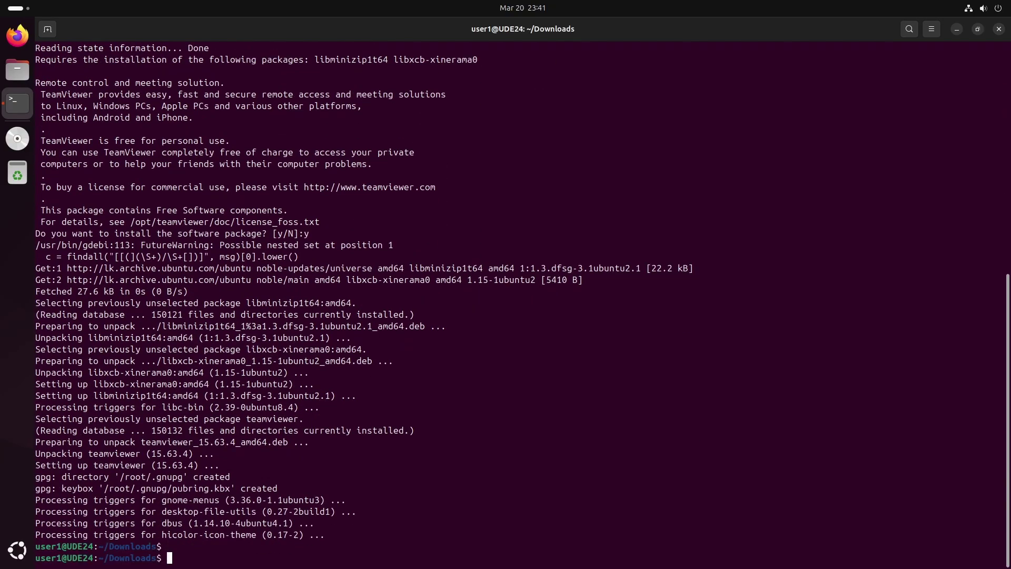
Exit the terminal and launch TeamViewer from the Show Apps grid
{"action": "type", "text": "exit"}
{"action": "key", "text": "Return"}
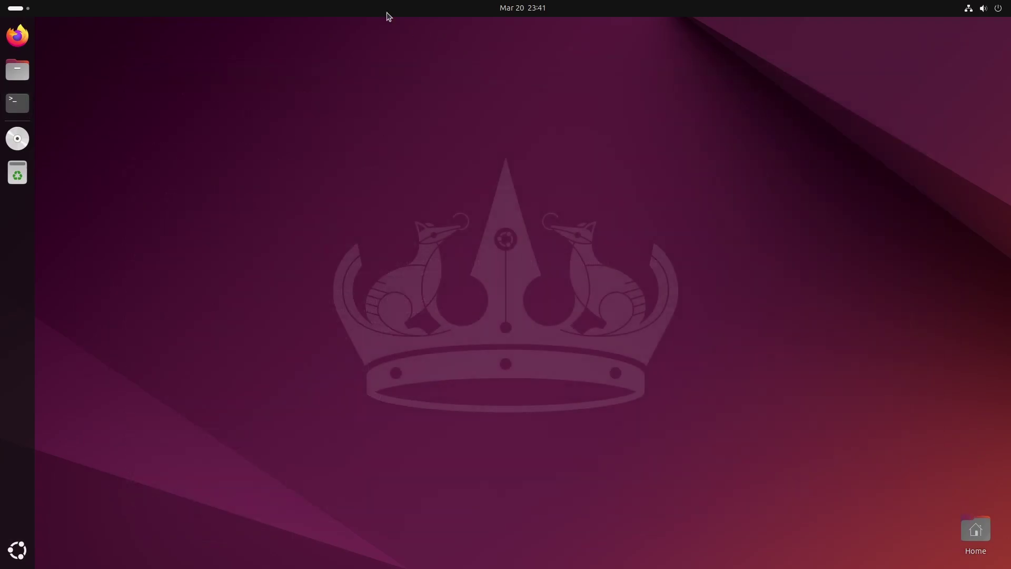
{"action": "left_click", "coordinate": [18, 550]}
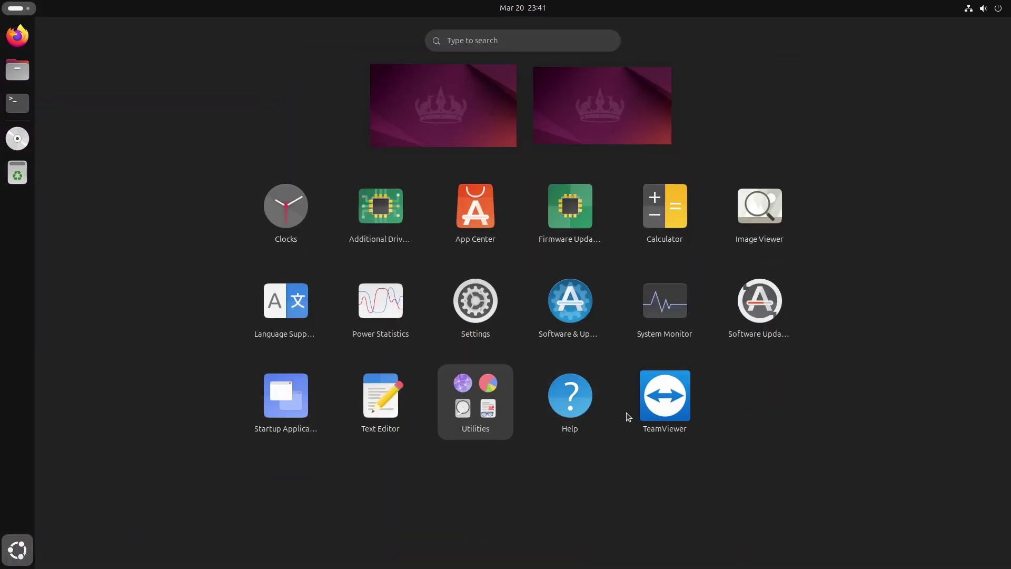
{"action": "left_click", "coordinate": [661, 415]}
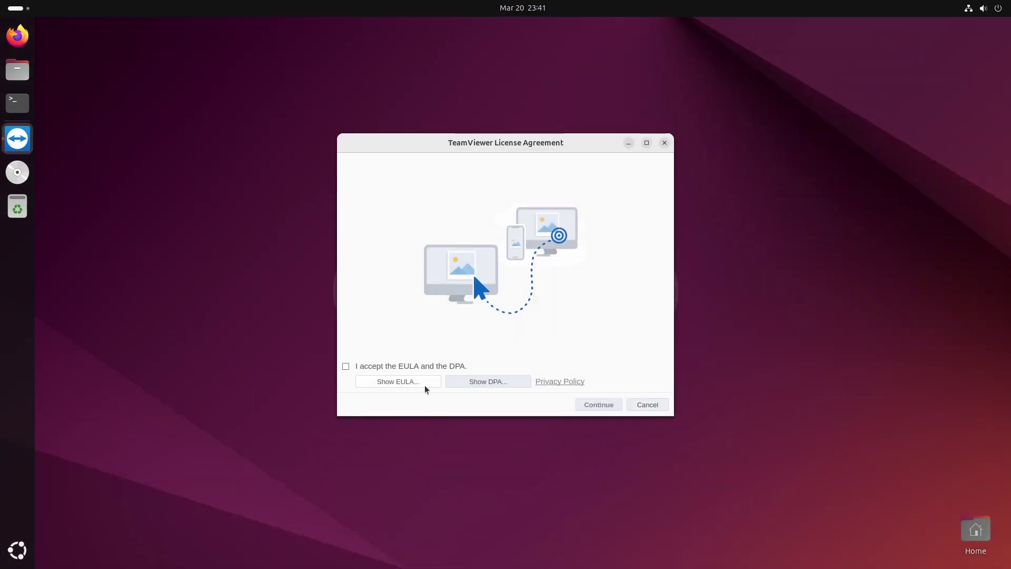
Accept the EULA and DPA, centre the TeamViewer window and select this computer's ID
{"action": "left_click", "coordinate": [412, 367]}
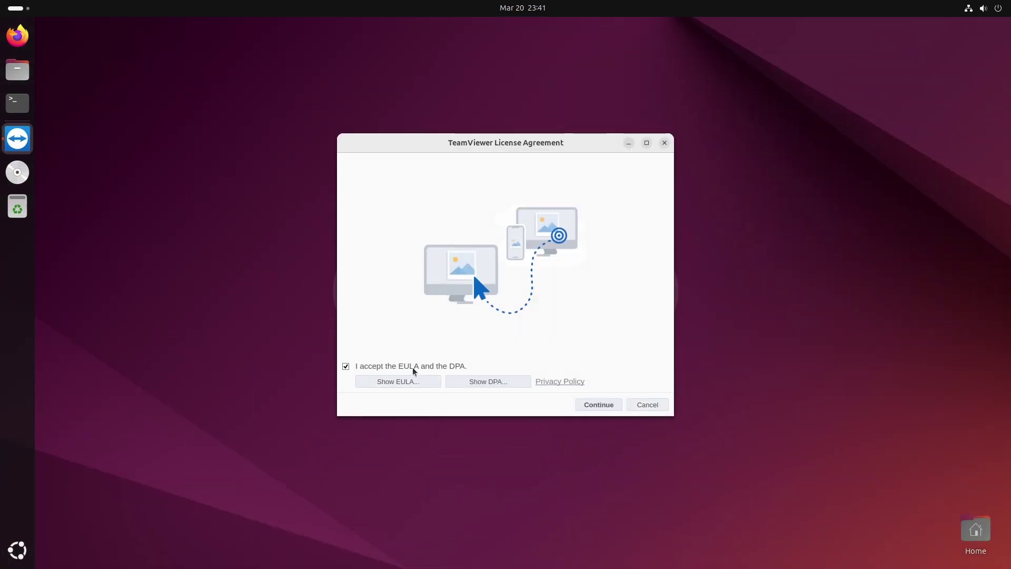
{"action": "left_click", "coordinate": [599, 404]}
{"action": "left_click_drag", "start_coordinate": [851, 265], "coordinate": [628, 143]}
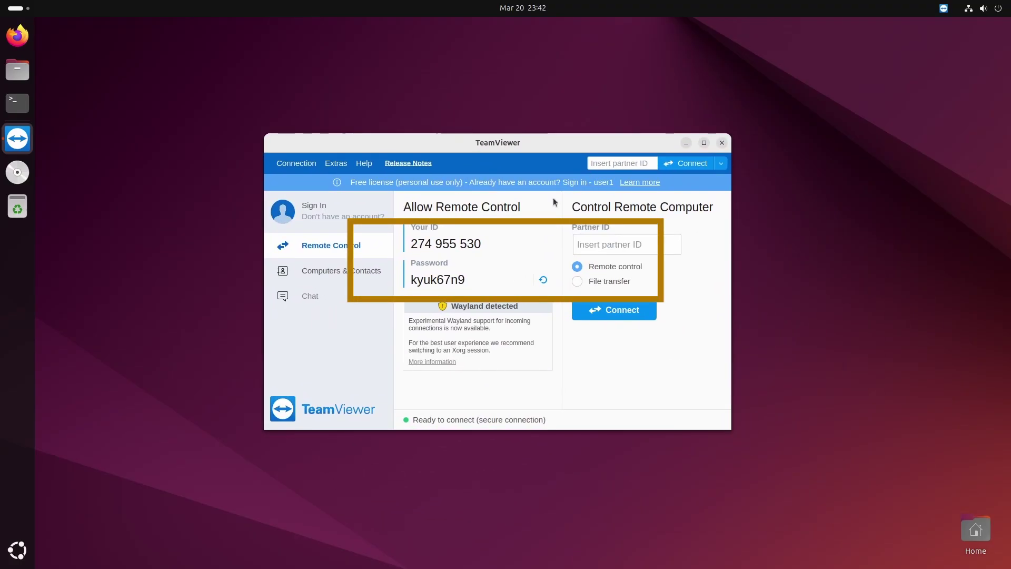
{"action": "triple_click", "coordinate": [447, 243]}
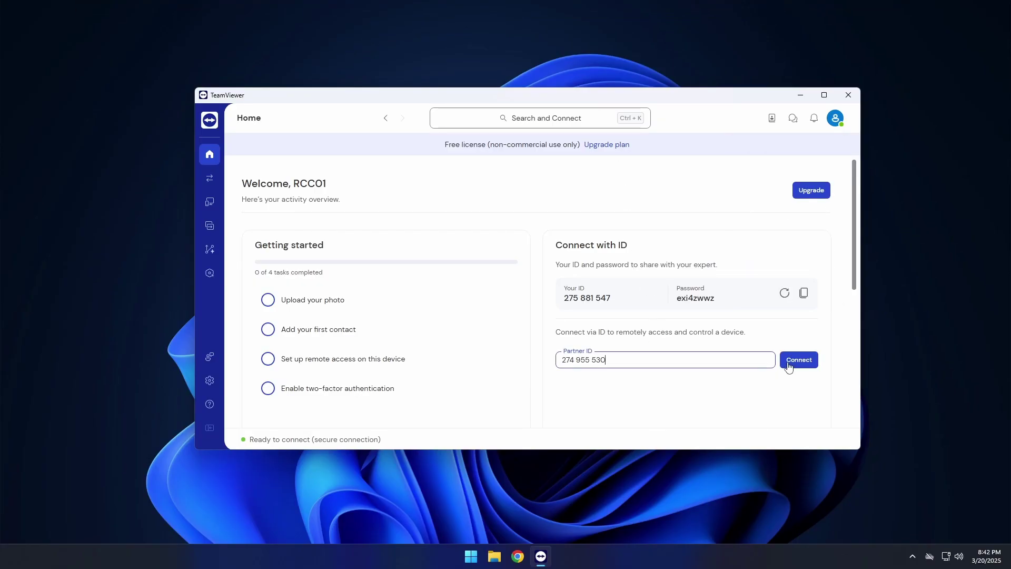
From Windows, connect to the Ubuntu partner ID, paste the session password and log on
{"action": "left_click", "coordinate": [795, 368]}
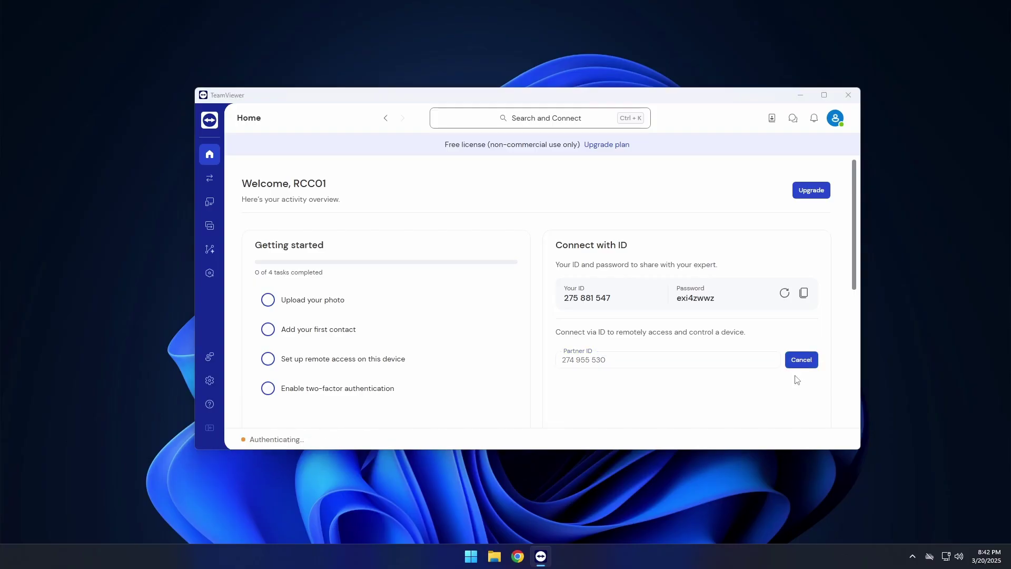
{"action": "key", "text": "ctrl+v"}
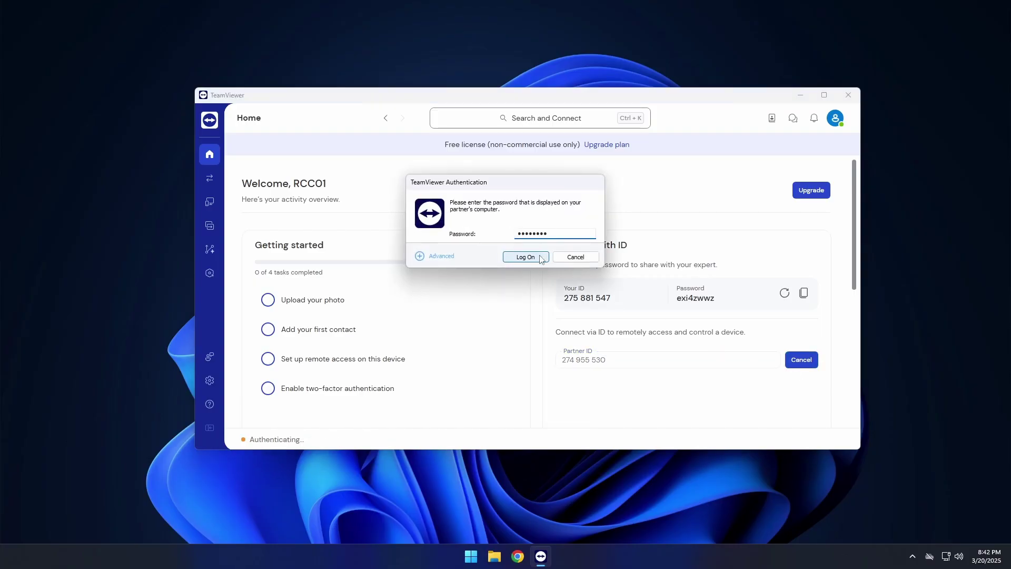
{"action": "left_click", "coordinate": [526, 256]}
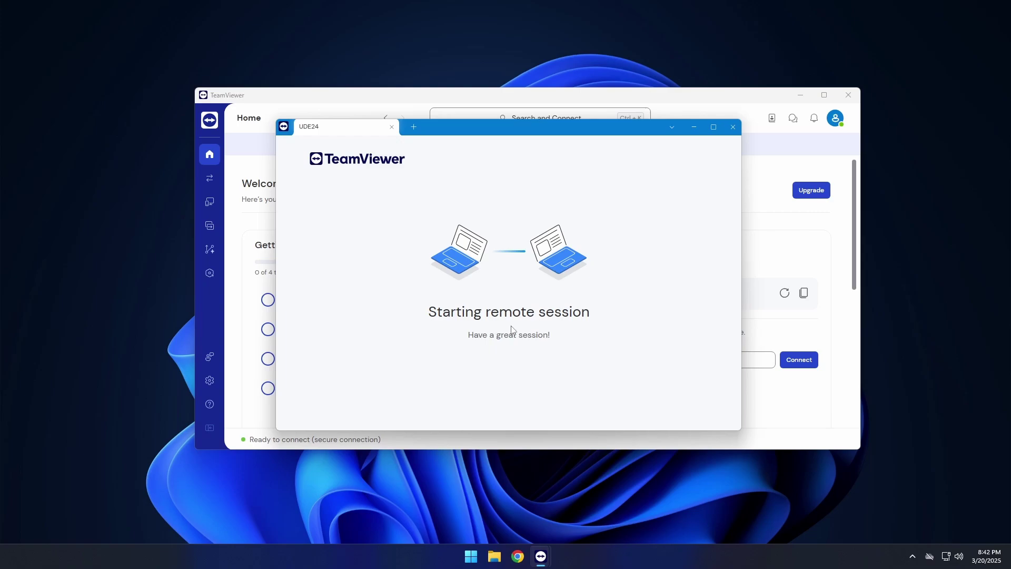
On the Ubuntu screen, turn on Allow Remote Interaction and share the screen
{"action": "mouse_move", "coordinate": [573, 4]}
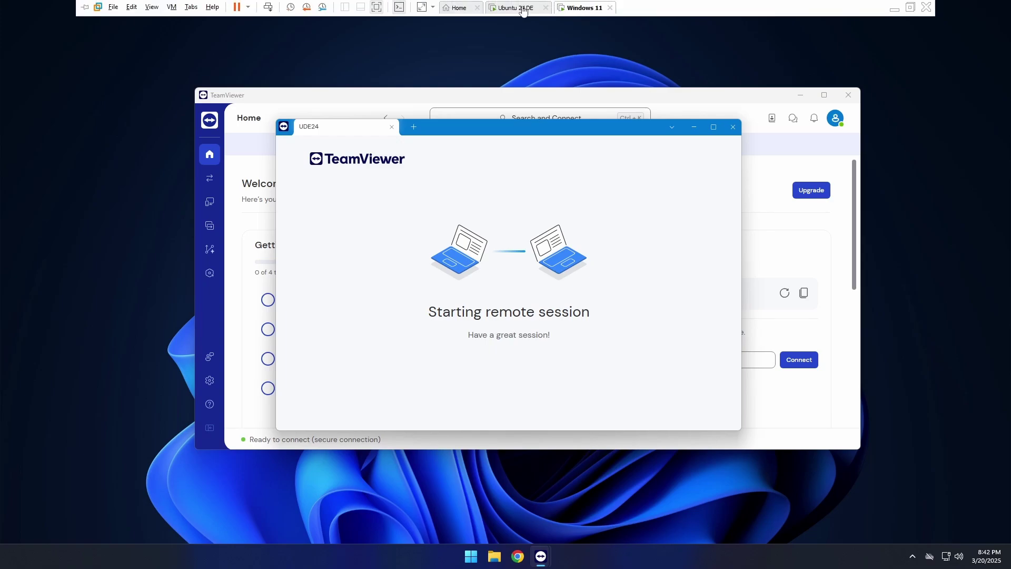
{"action": "left_click", "coordinate": [521, 8]}
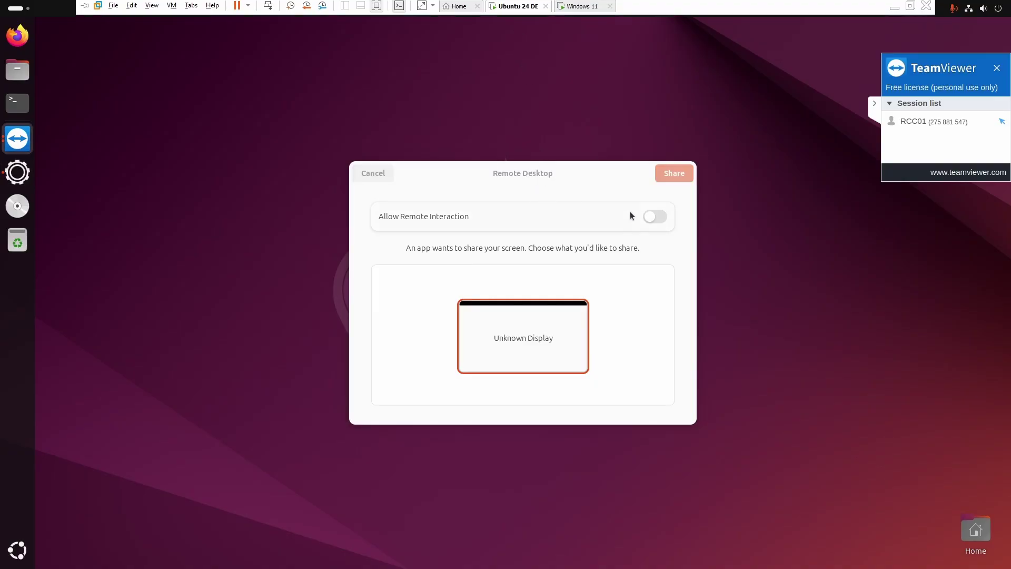
{"action": "left_click", "coordinate": [653, 218]}
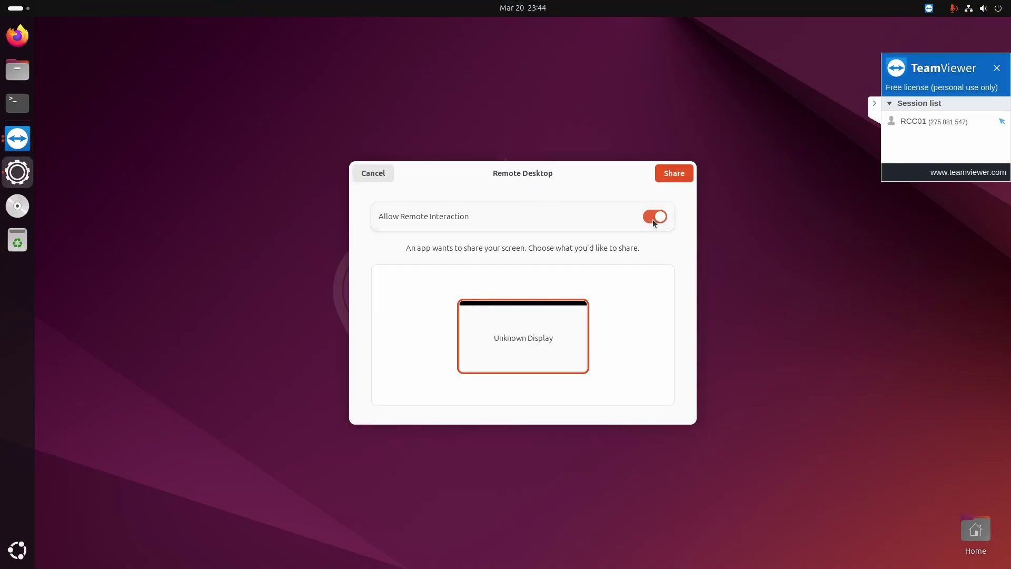
{"action": "left_click", "coordinate": [668, 175]}
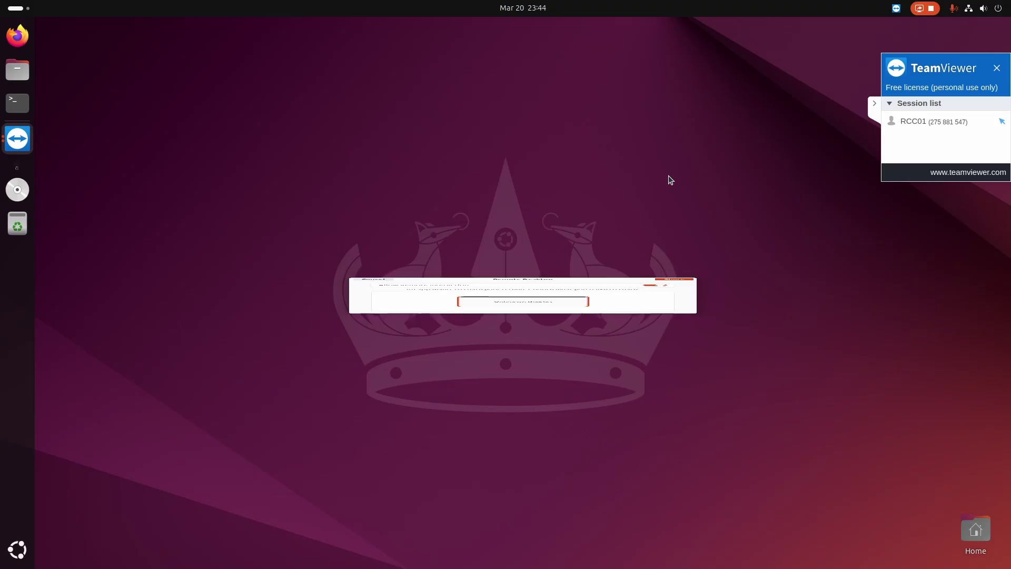
From the Windows view, collapse the session panel and open then close the remote Ubuntu app grid
{"action": "left_click", "coordinate": [585, 8]}
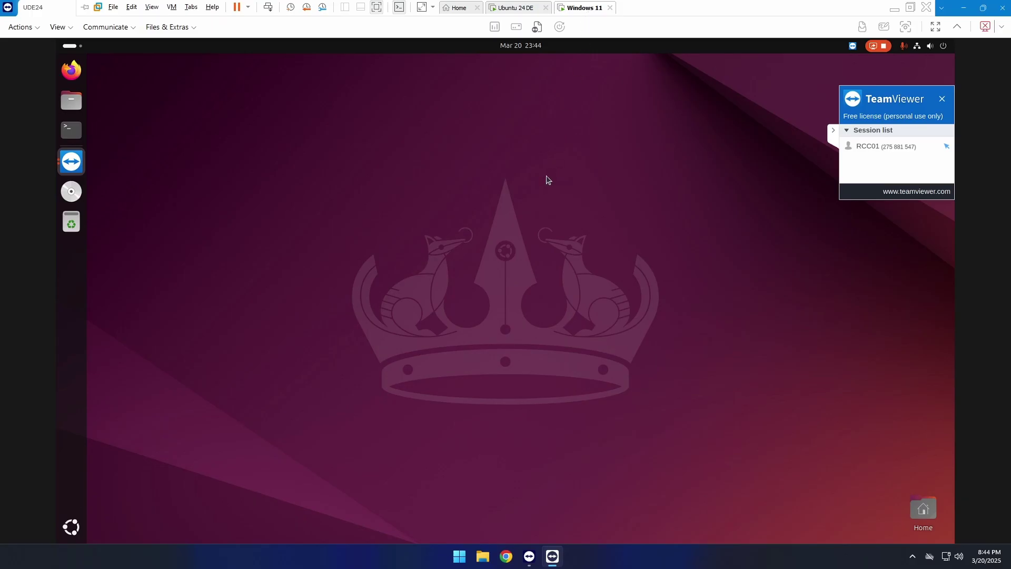
{"action": "left_click", "coordinate": [835, 136]}
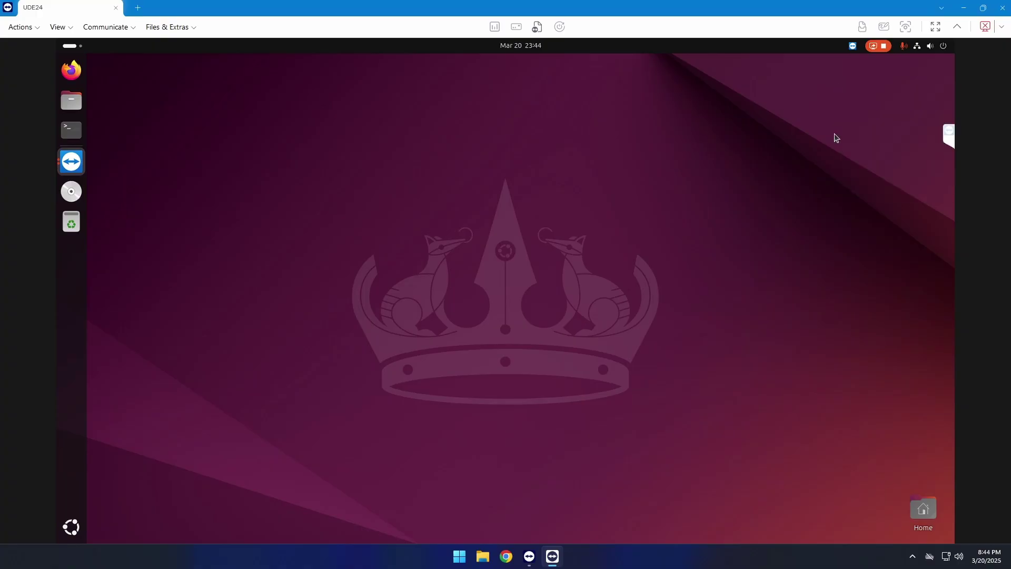
{"action": "left_click", "coordinate": [71, 527]}
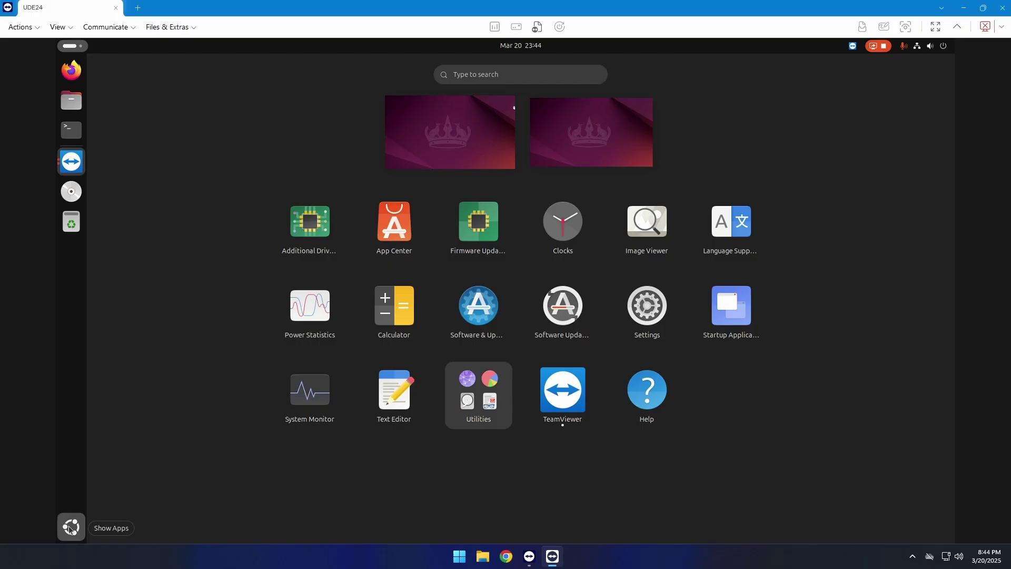
{"action": "left_click", "coordinate": [71, 527]}
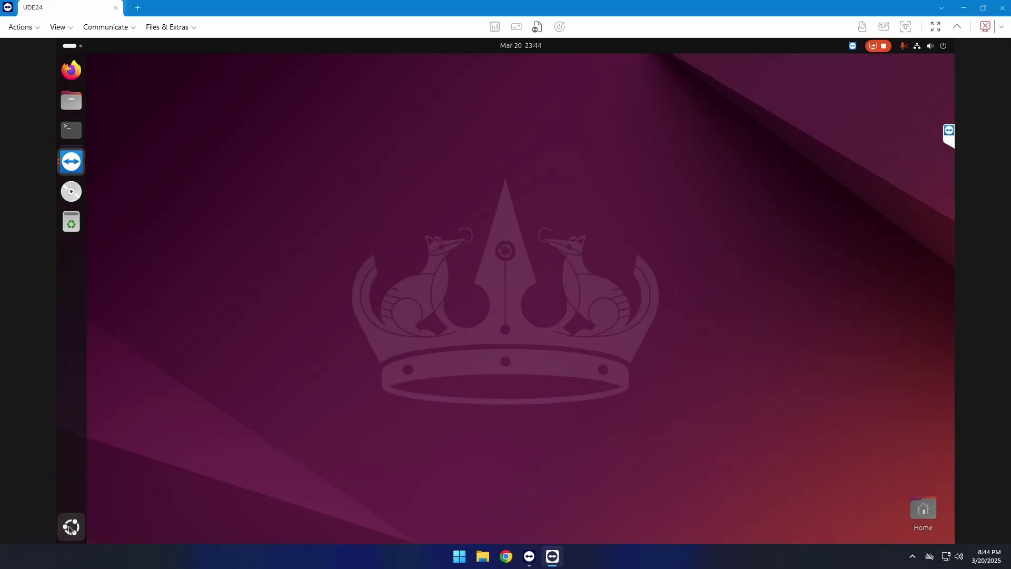
End the remote control session and quit TeamViewer on Ubuntu
{"action": "left_click", "coordinate": [1002, 7]}
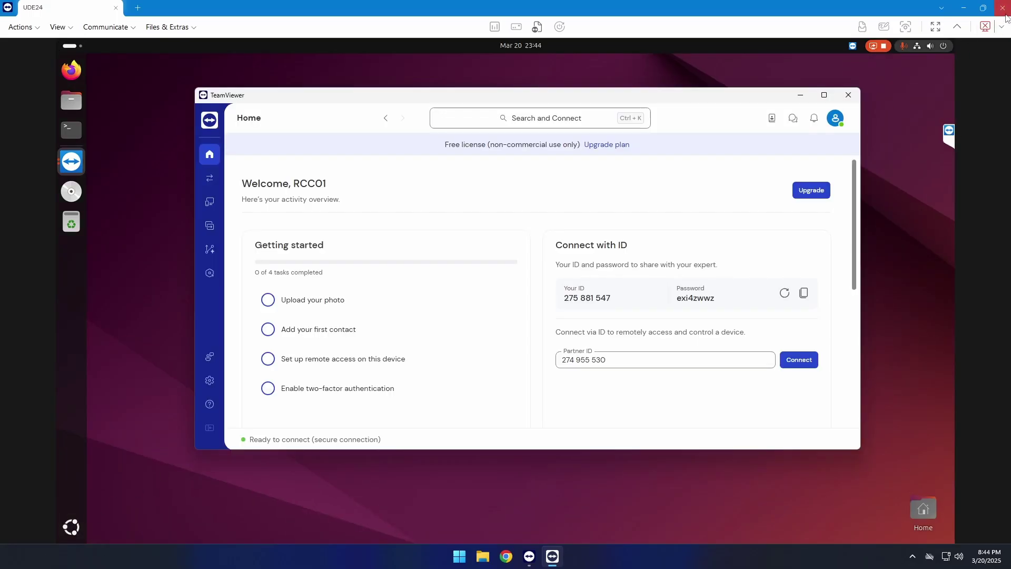
{"action": "left_click", "coordinate": [521, 8]}
{"action": "left_click", "coordinate": [17, 139]}
{"action": "left_click", "coordinate": [722, 141]}
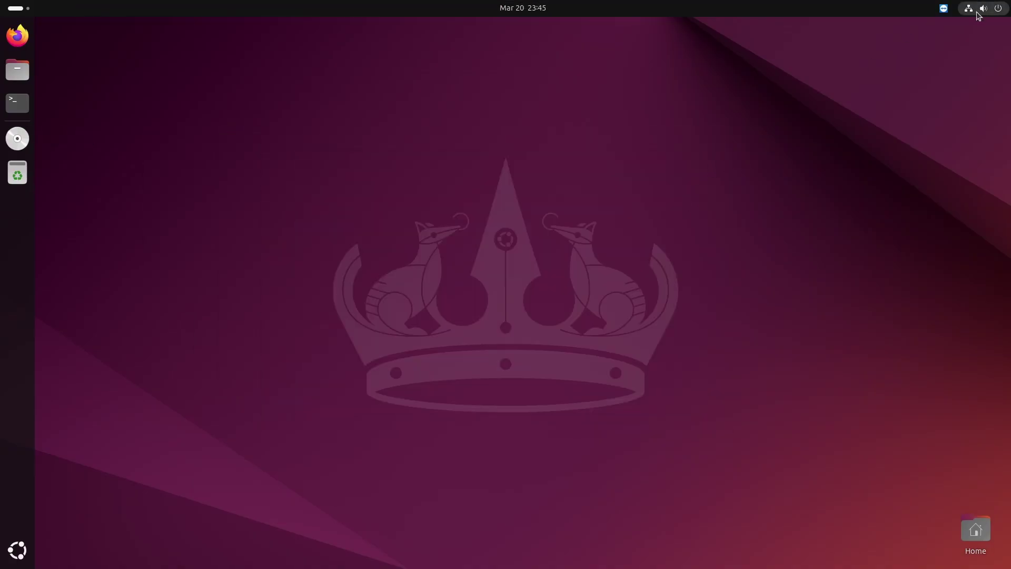
Choose Power Off > Log Out… from the Ubuntu system menu
{"action": "left_click", "coordinate": [998, 11]}
{"action": "left_click", "coordinate": [987, 46]}
{"action": "left_click", "coordinate": [852, 165]}
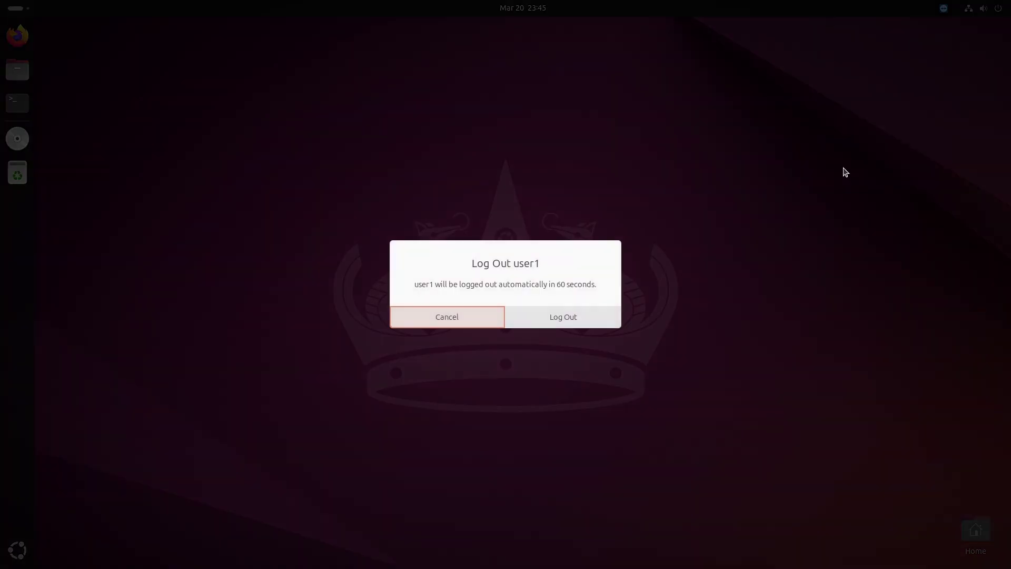
Confirm log out, pick the user, choose the Ubuntu on Xorg session and sign in with the account password
{"action": "left_click", "coordinate": [562, 318]}
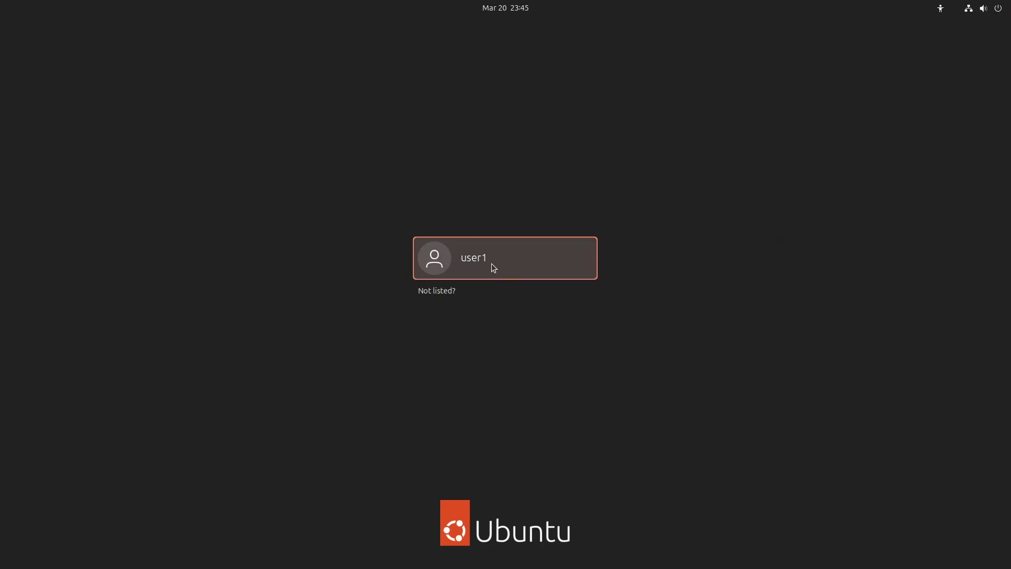
{"action": "left_click", "coordinate": [494, 267]}
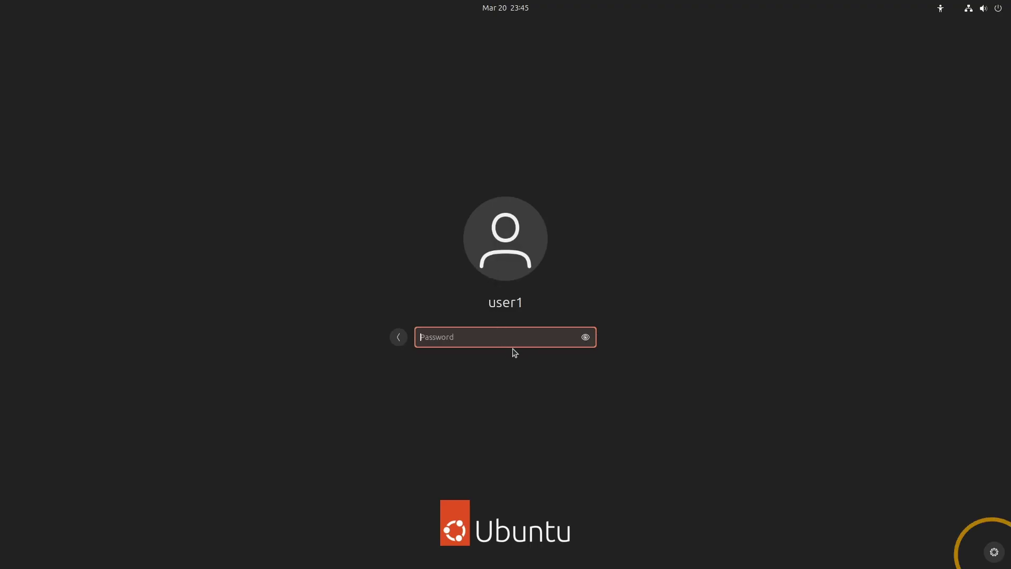
{"action": "left_click", "coordinate": [994, 553]}
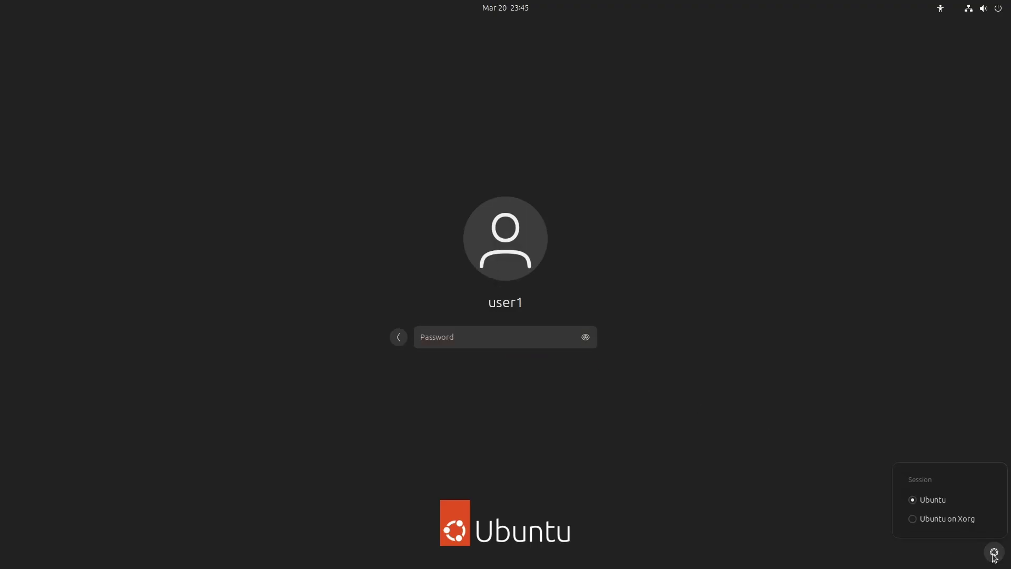
{"action": "left_click", "coordinate": [948, 518]}
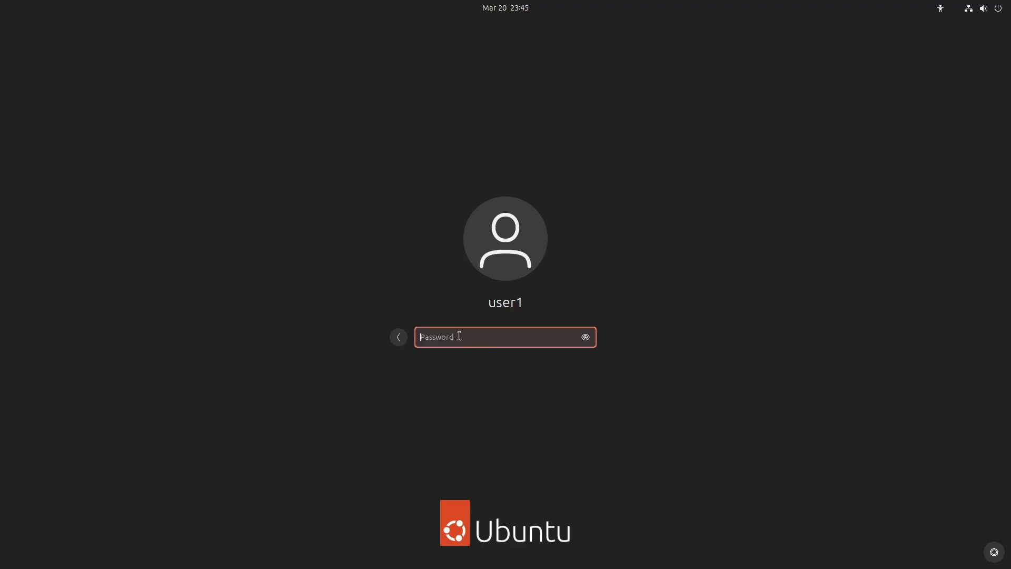
{"action": "type", "text": "•••••"}
{"action": "key", "text": "Return"}
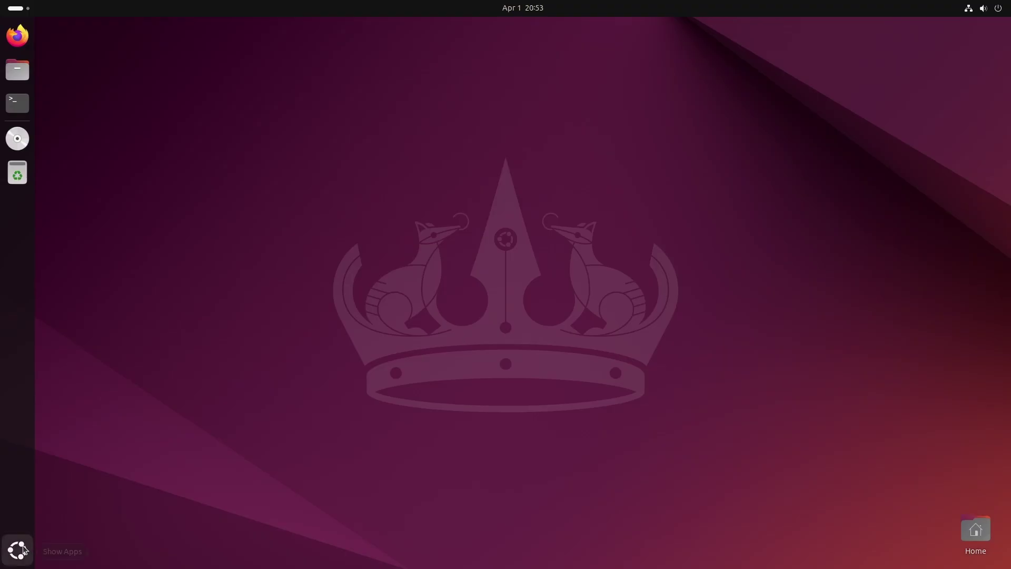
Open Settings > System > About > System Details to confirm Windowing System is X11, then close it
{"action": "left_click", "coordinate": [17, 550]}
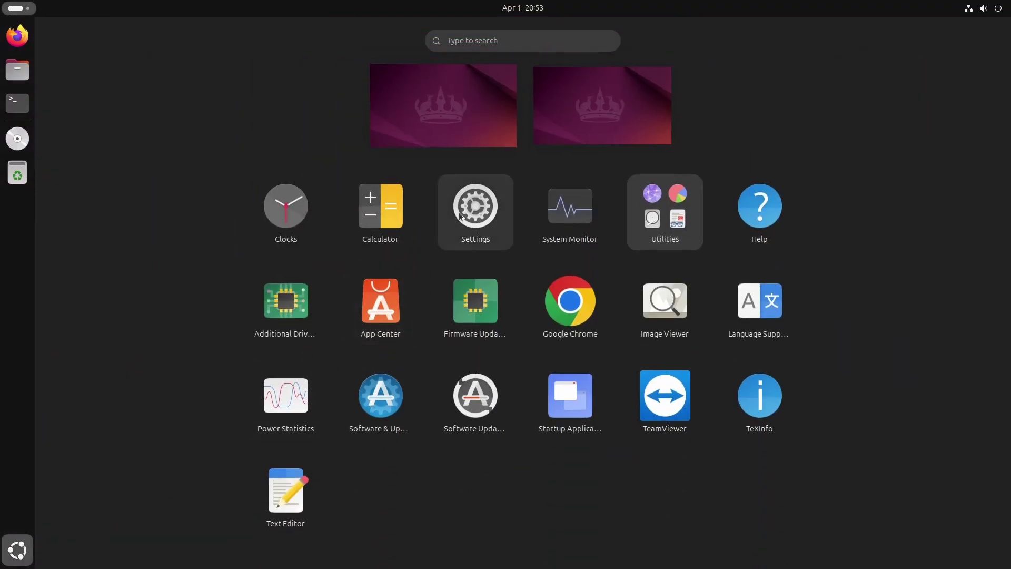
{"action": "left_click", "coordinate": [459, 216]}
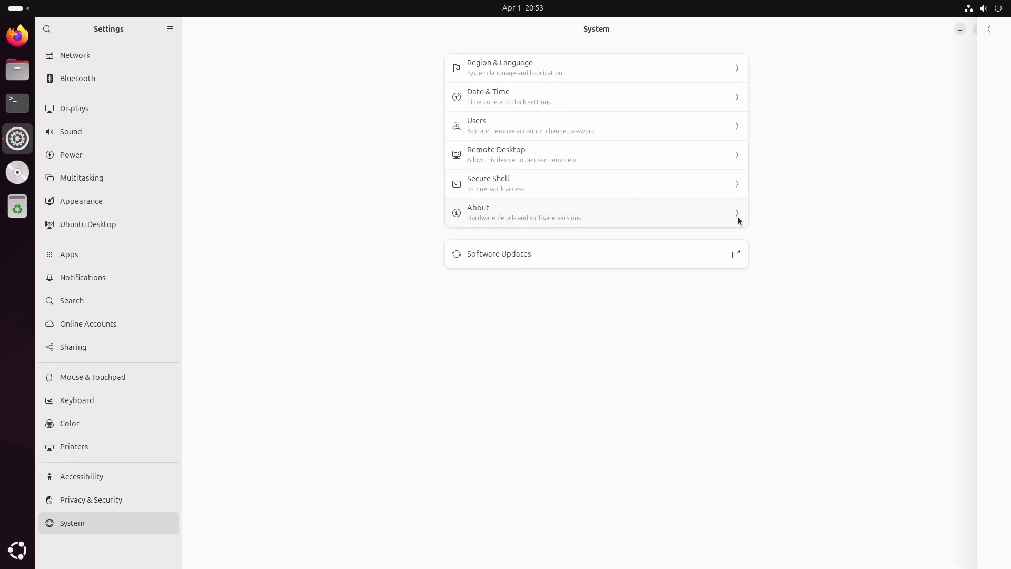
{"action": "left_click", "coordinate": [737, 217]}
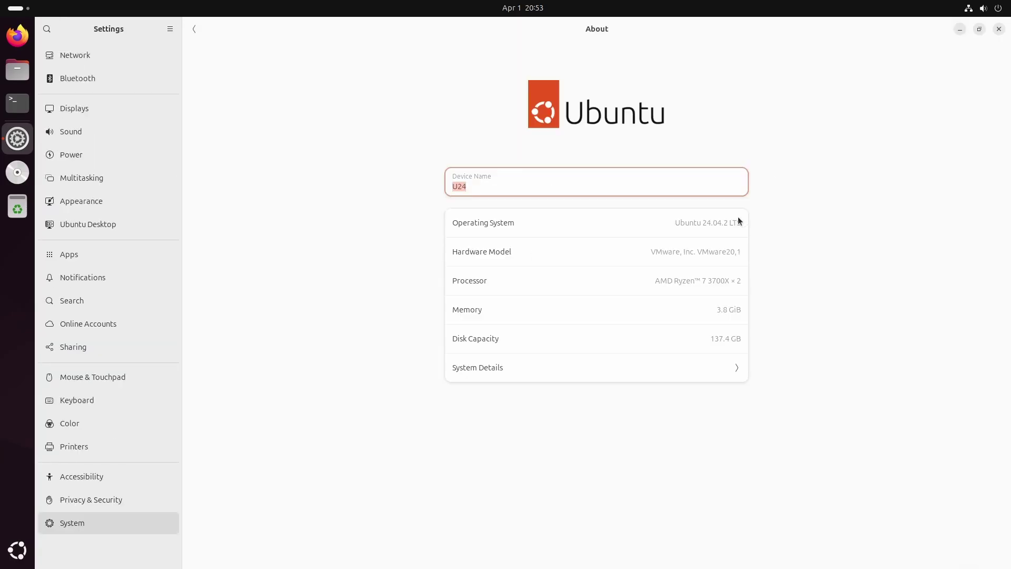
{"action": "left_click", "coordinate": [740, 370]}
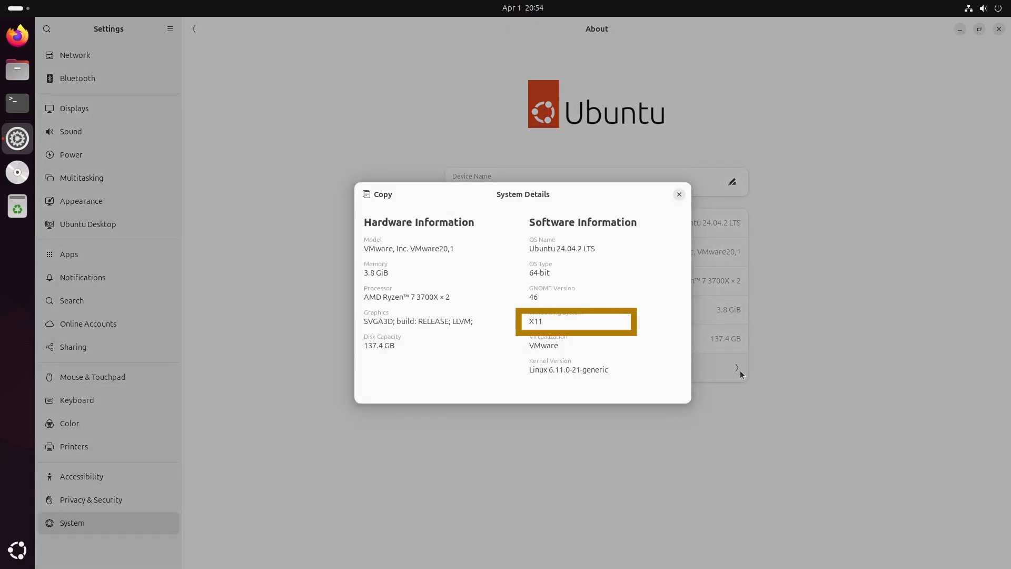
{"action": "key", "text": "Escape"}
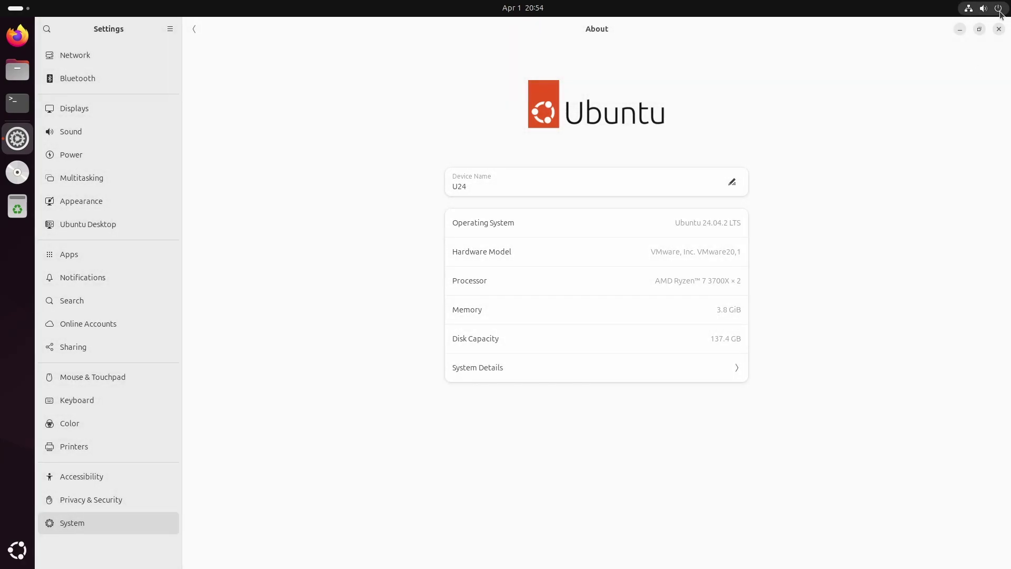
Close Settings and launch TeamViewer from the Ubuntu app grid
{"action": "left_click", "coordinate": [998, 30]}
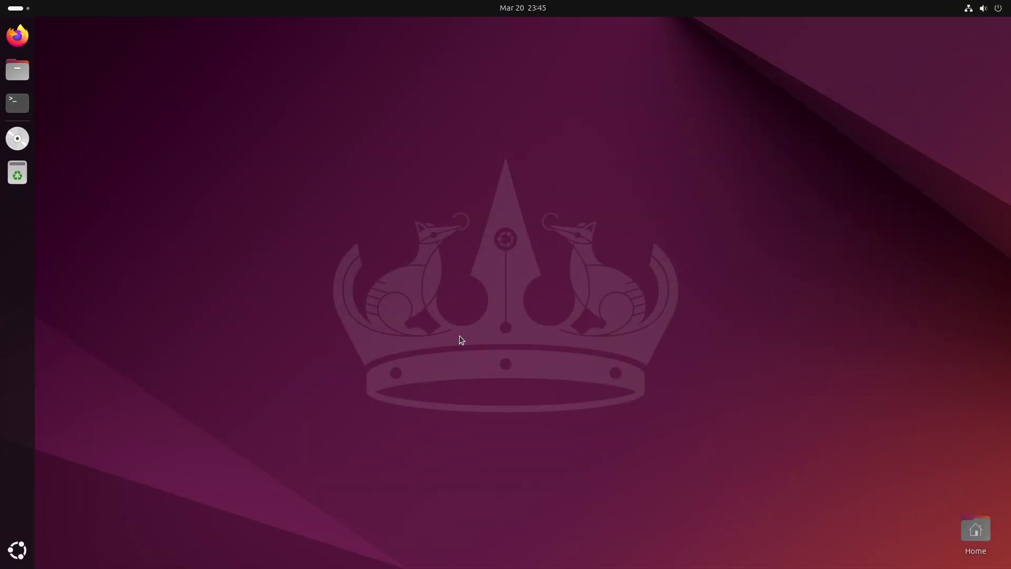
{"action": "left_click", "coordinate": [17, 549]}
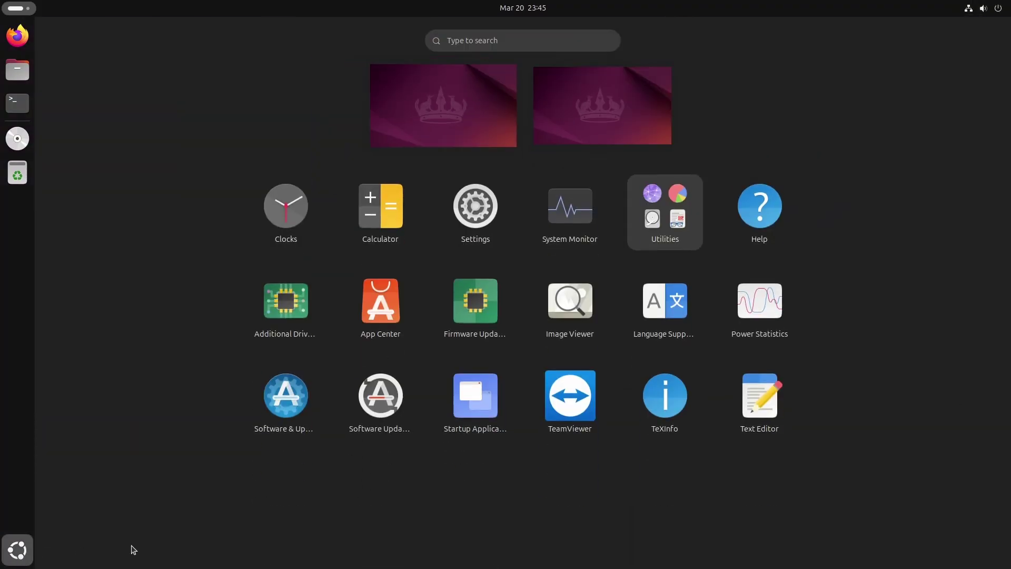
{"action": "left_click", "coordinate": [568, 406]}
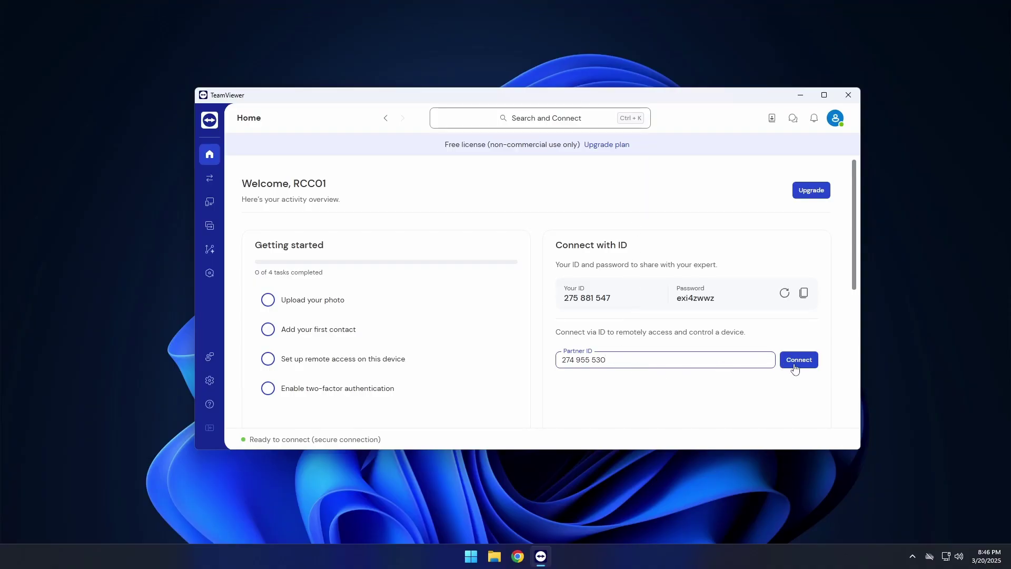
From Windows, connect to the Ubuntu partner ID, paste the password, log on and collapse the session panel
{"action": "left_click", "coordinate": [799, 360]}
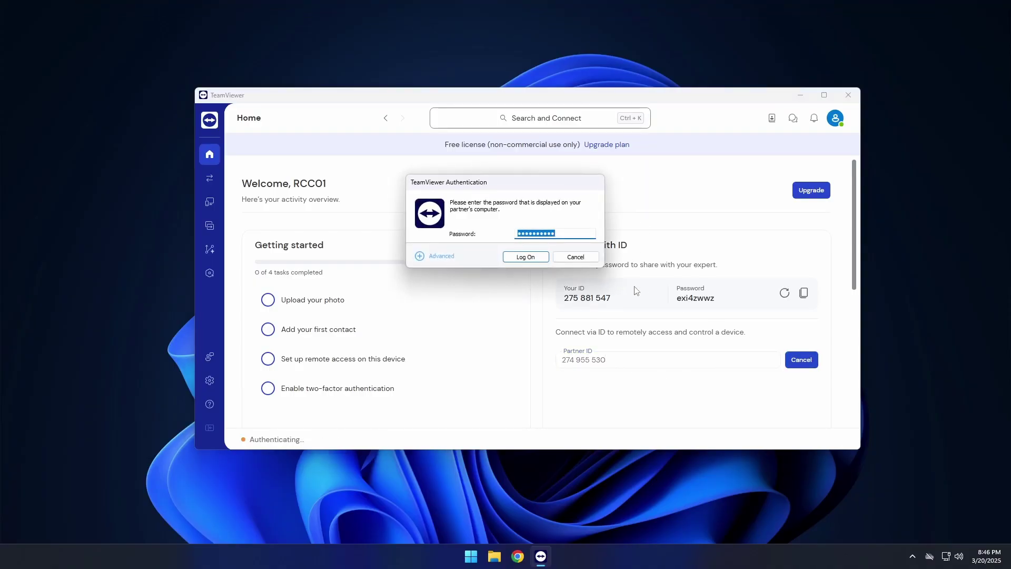
{"action": "left_click", "coordinate": [527, 257]}
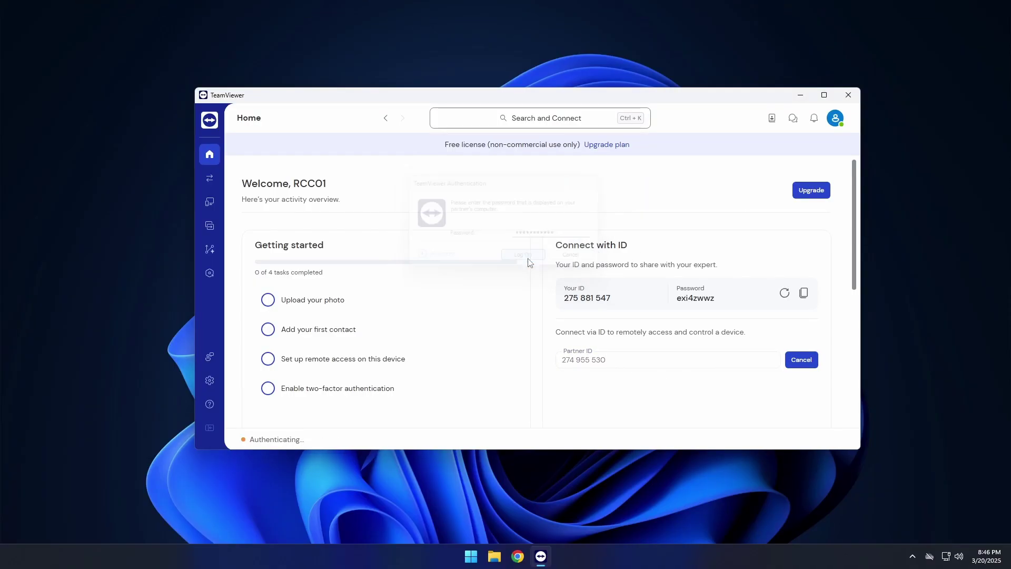
{"action": "key", "text": "ctrl+v"}
{"action": "left_click", "coordinate": [535, 254]}
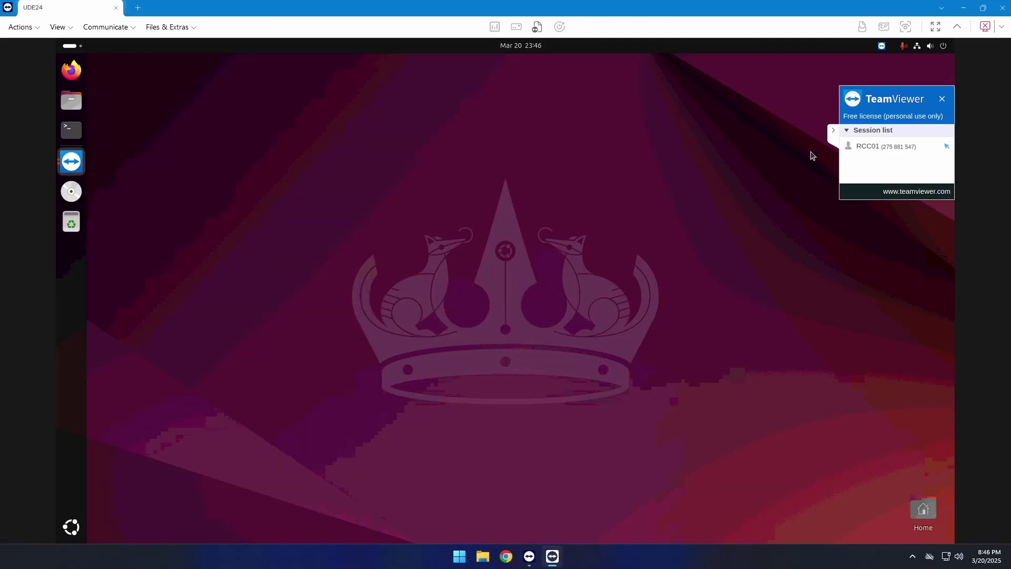
{"action": "left_click", "coordinate": [831, 133]}
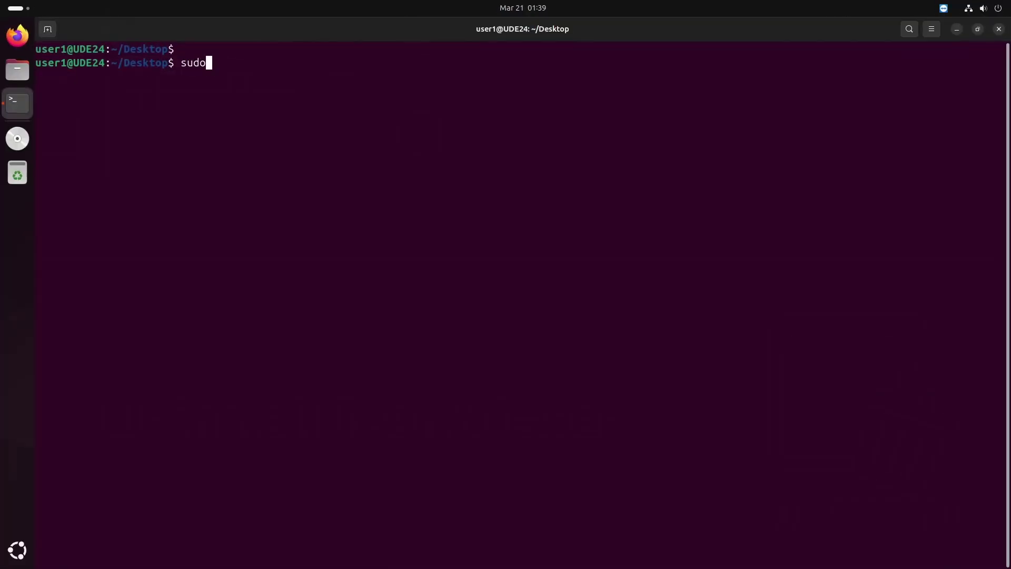
List installed packages matching 'team' with sudo dpkg -l, then copy the teamviewer package name
{"action": "type", "text": "dpkg -l"}
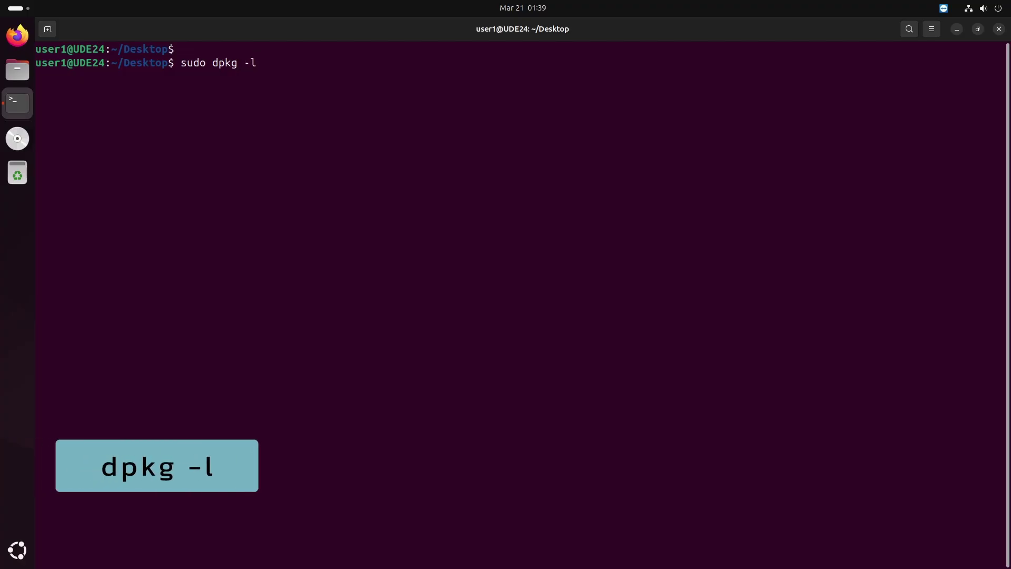
{"action": "type", "text": " | grep -i team"}
{"action": "key", "text": "Return"}
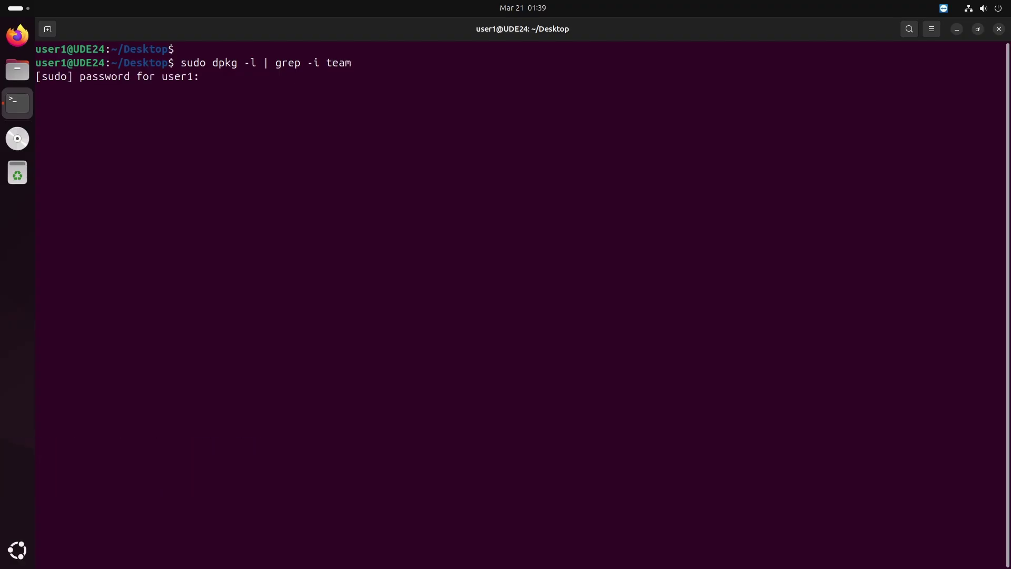
{"action": "key", "text": "Return"}
{"action": "left_click_drag", "start_coordinate": [61, 104], "coordinate": [122, 105]}
{"action": "right_click", "coordinate": [121, 105]}
{"action": "left_click", "coordinate": [143, 113]}
Run 'sudo apt purge teamviewer' and confirm with Y
{"action": "key", "text": "Return"}
{"action": "key", "text": "Return"}
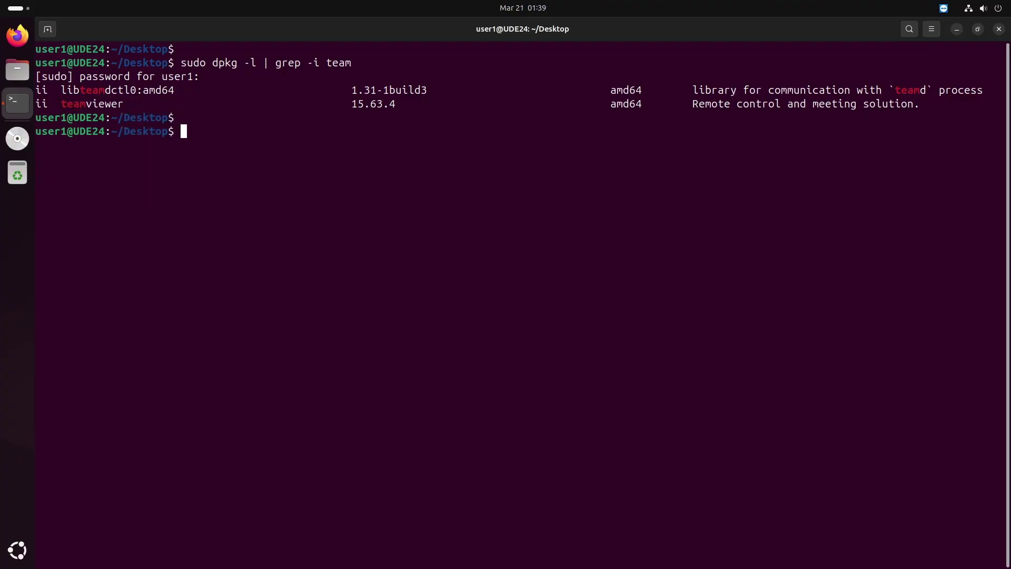
{"action": "type", "text": "sudo apt p"}
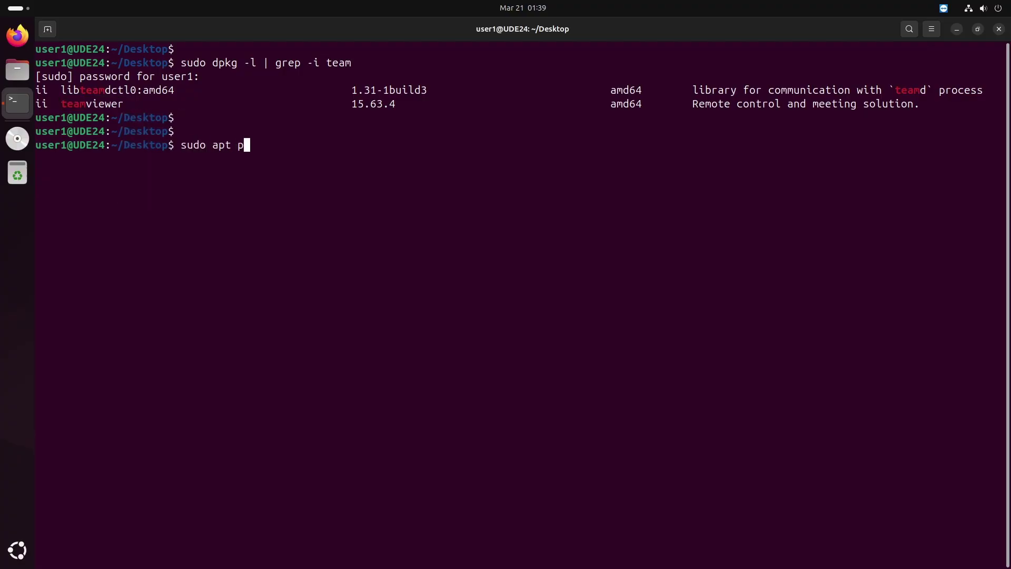
{"action": "type", "text": "urge"}
{"action": "right_click", "coordinate": [294, 149]}
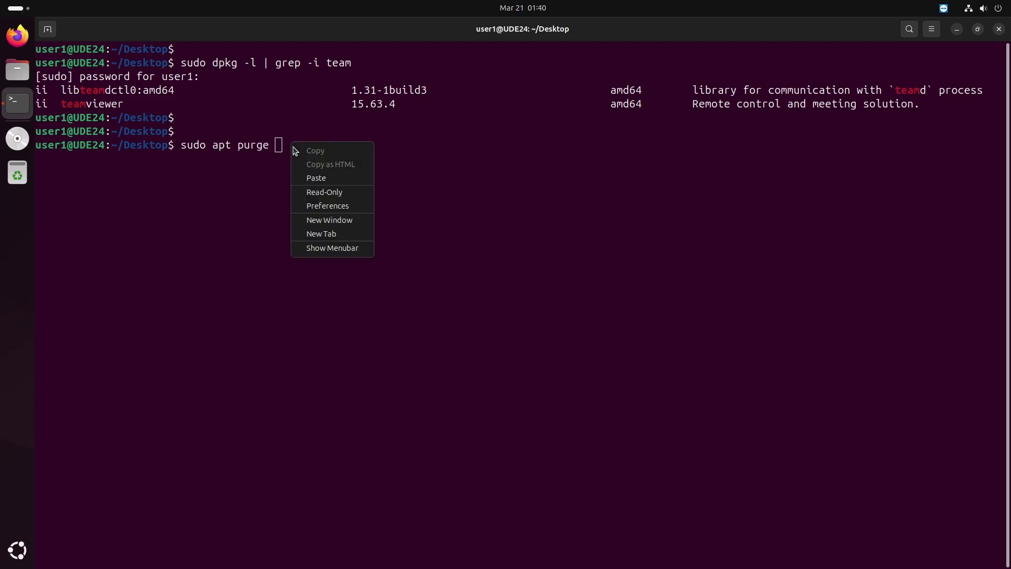
{"action": "left_click", "coordinate": [309, 178]}
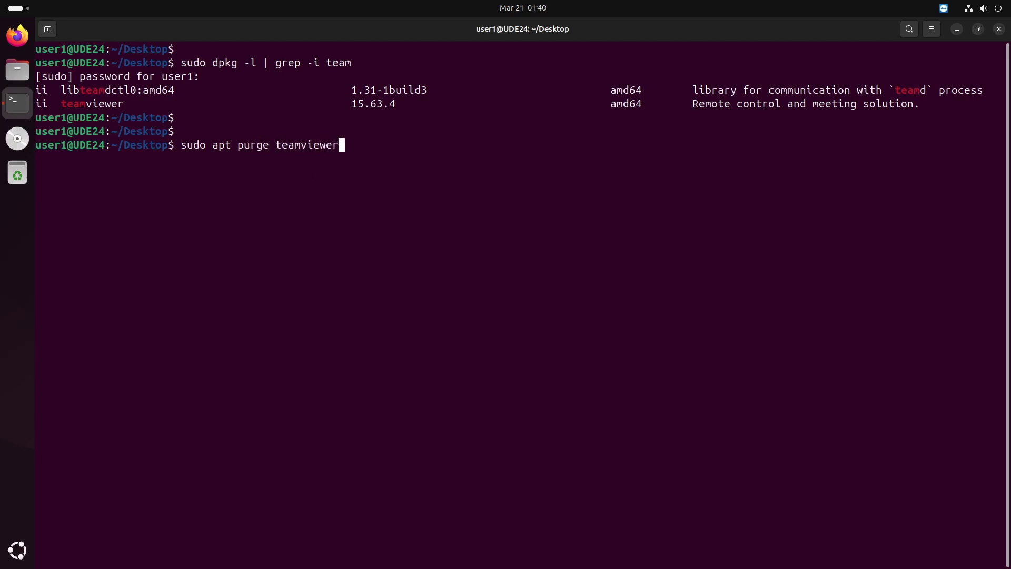
{"action": "key", "text": "Return"}
{"action": "type", "text": "Y"}
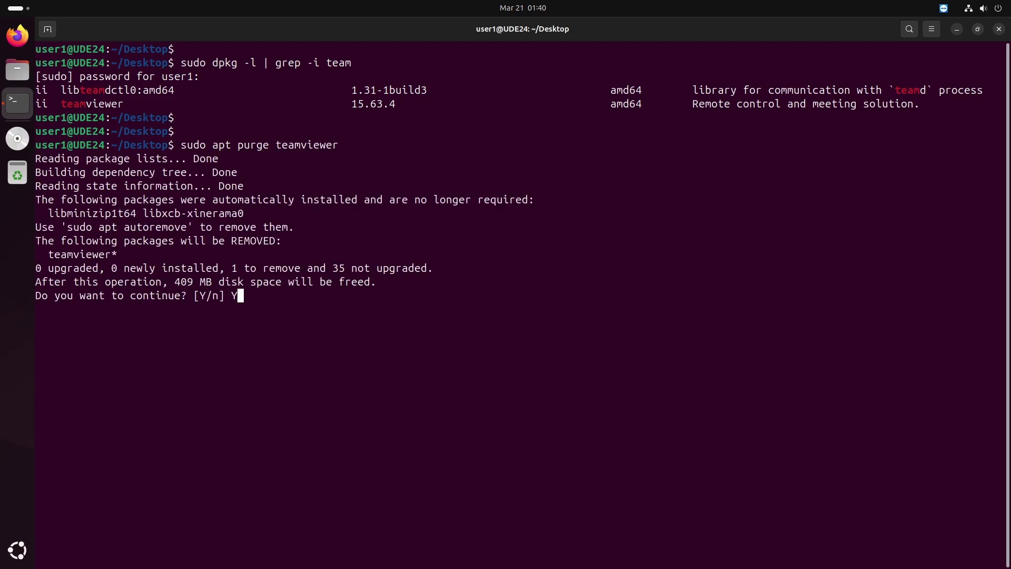
{"action": "key", "text": "Return"}
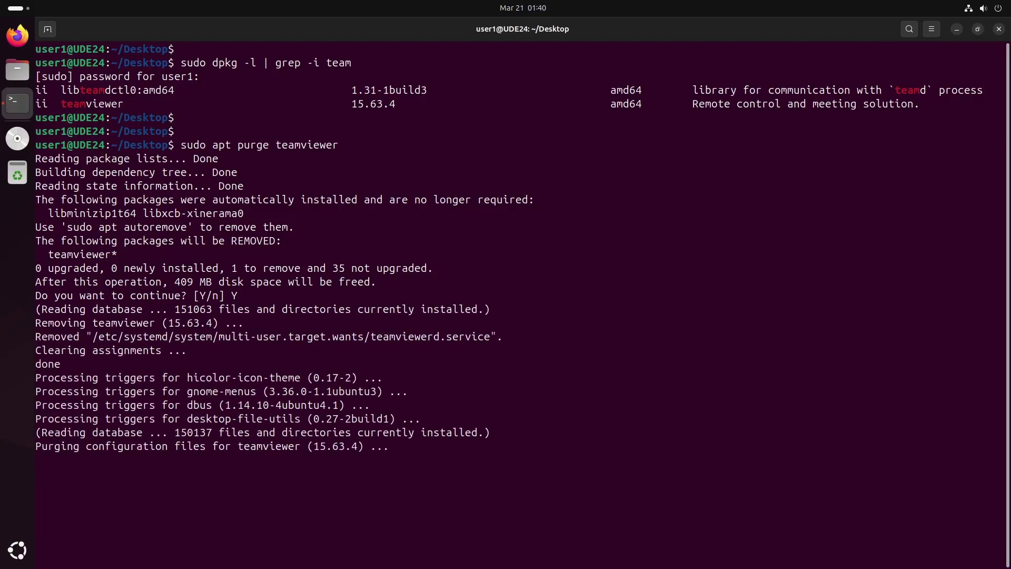
Run 'sudo apt autoremove' and confirm removing libminizip1t64 and libxcb-xinerama0
{"action": "key", "text": "Return"}
{"action": "type", "text": "sudo "}
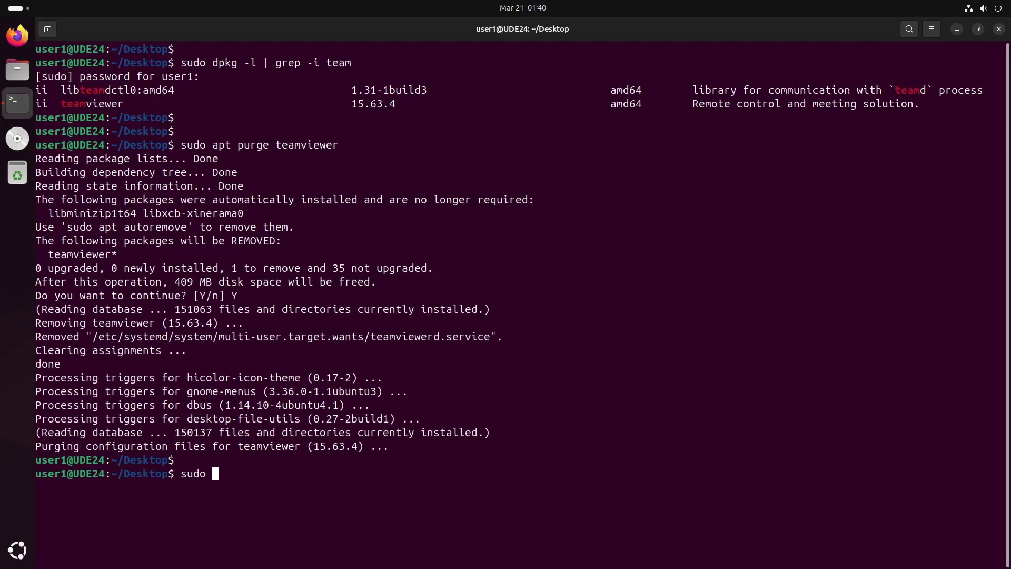
{"action": "type", "text": "apt autoremove"}
{"action": "key", "text": "Return"}
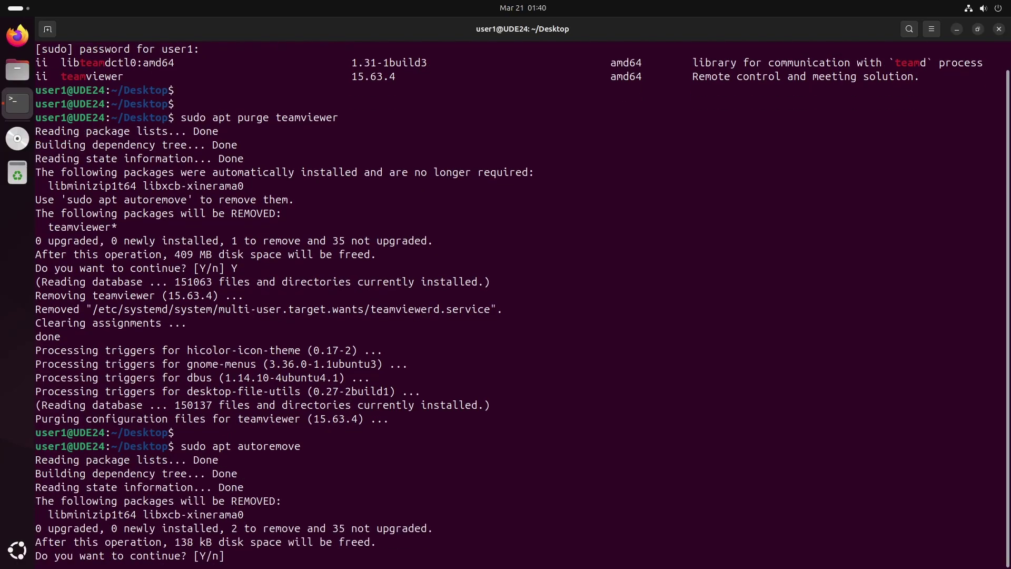
{"action": "type", "text": "Y"}
{"action": "key", "text": "Return"}
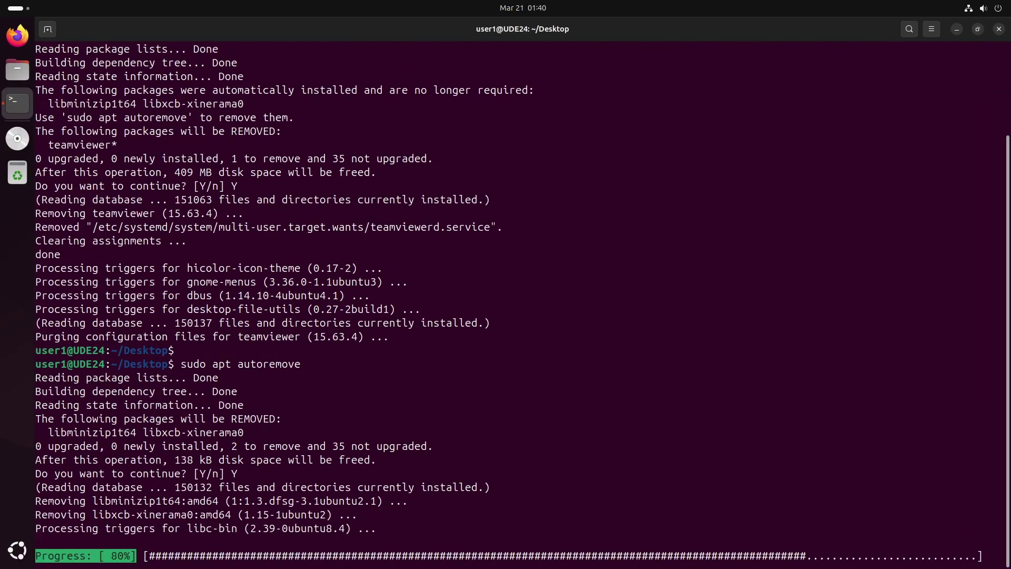
Recall the earlier 'dpkg -l | grep -i team' check from command history
{"action": "key", "text": "Return"}
{"action": "key", "text": "Up"}
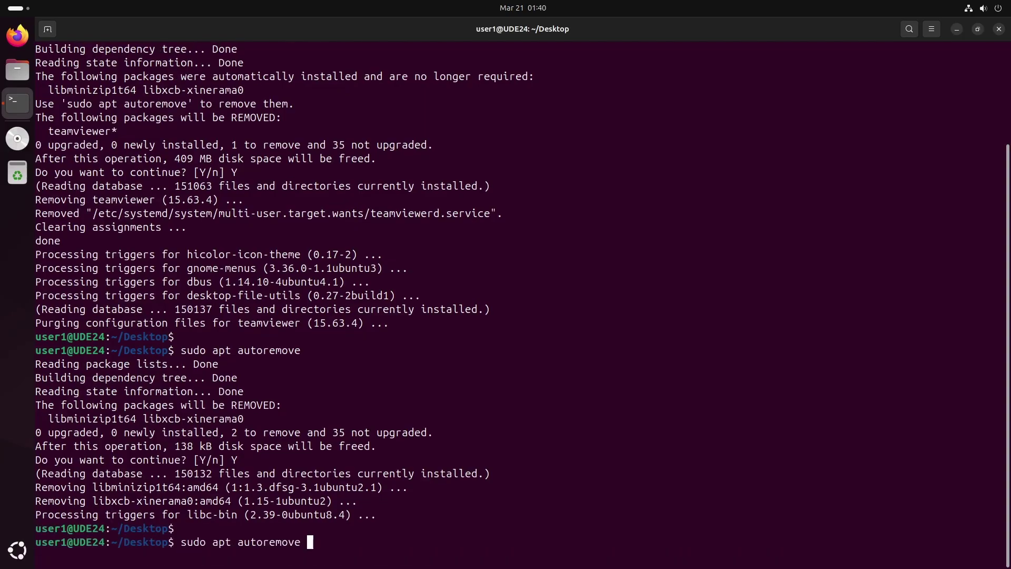
{"action": "key", "text": "Up"}
{"action": "key", "text": "Up"}
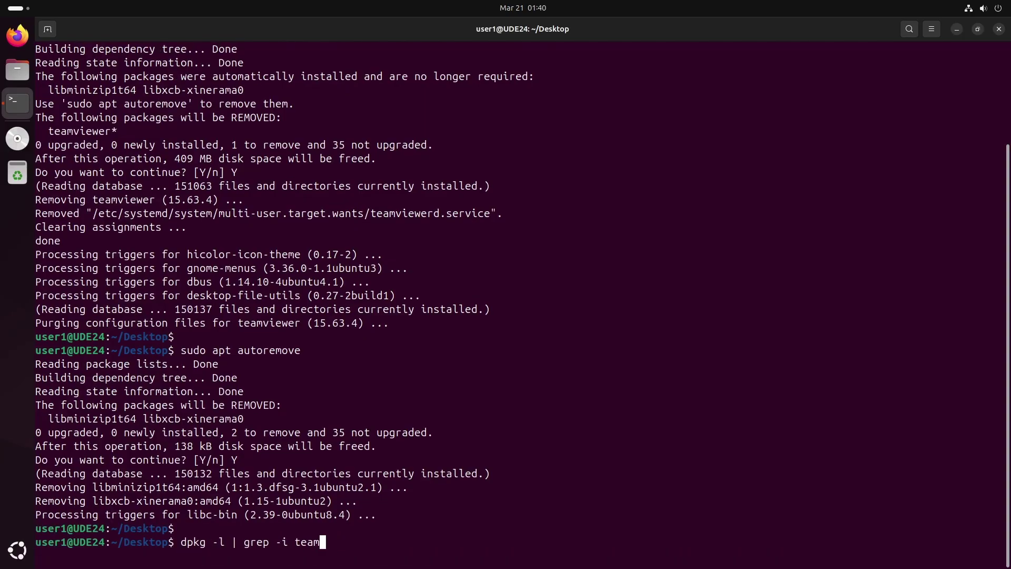